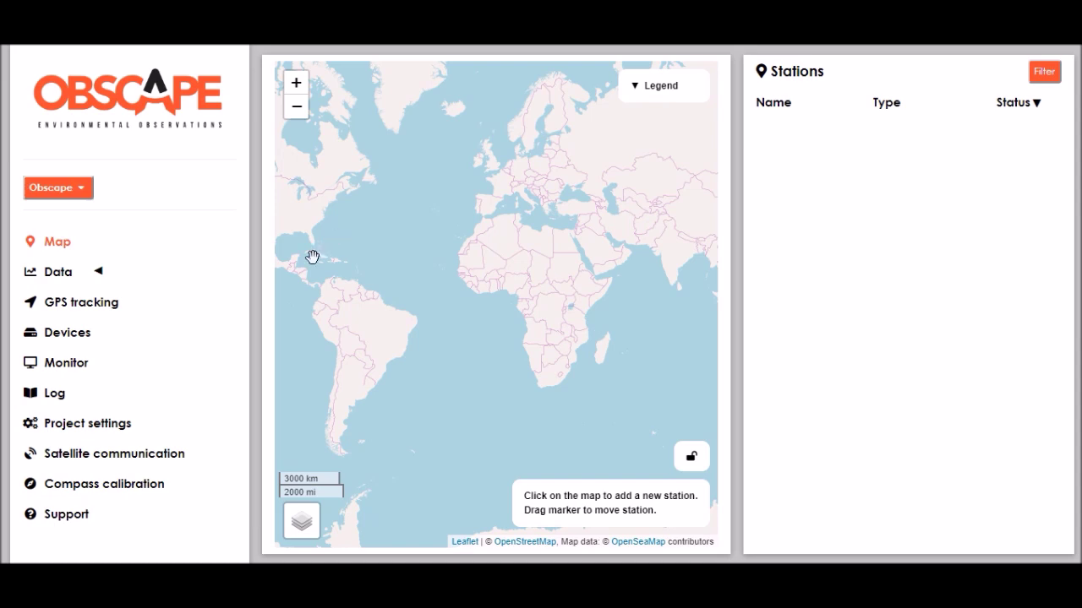
# View the Data Portal manual from the Support page, then return to the Map page
pyautogui.click(73, 515)
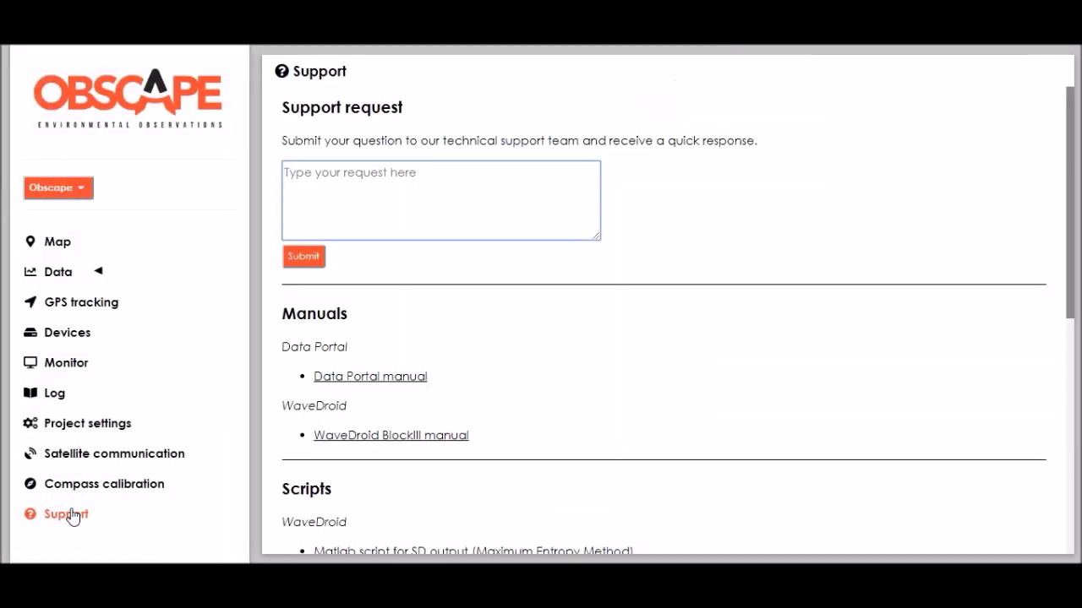
pyautogui.click(387, 377)
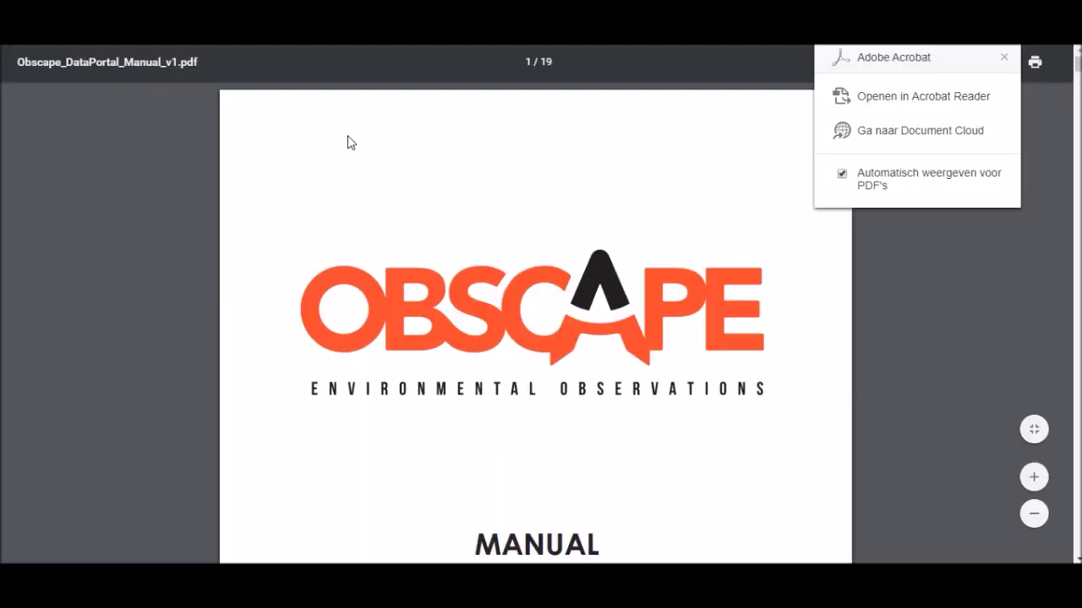
pyautogui.hotkey('ctrl', 'w')
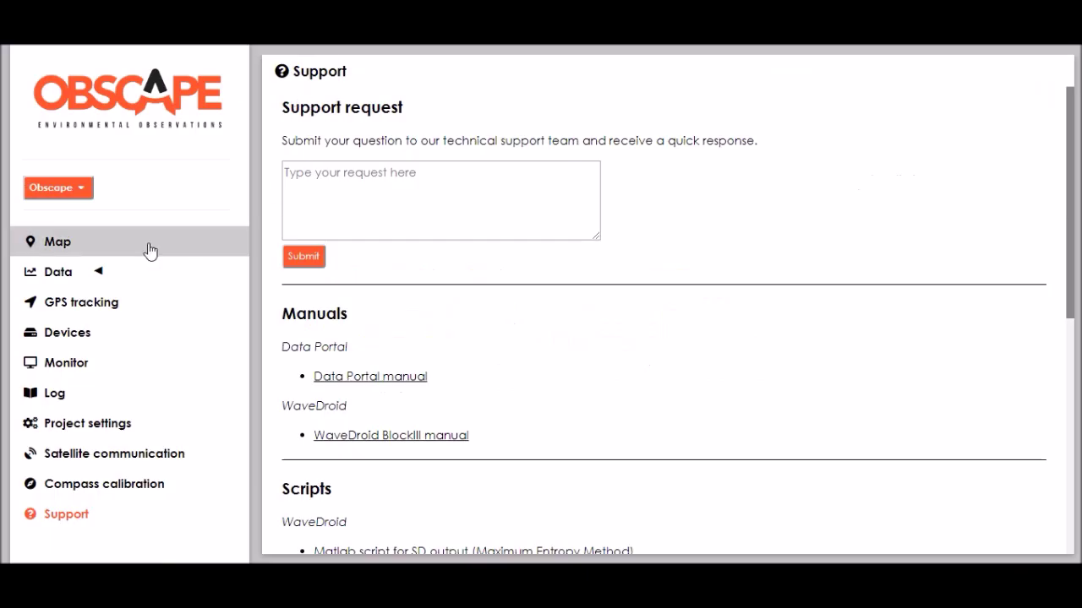
pyautogui.click(129, 251)
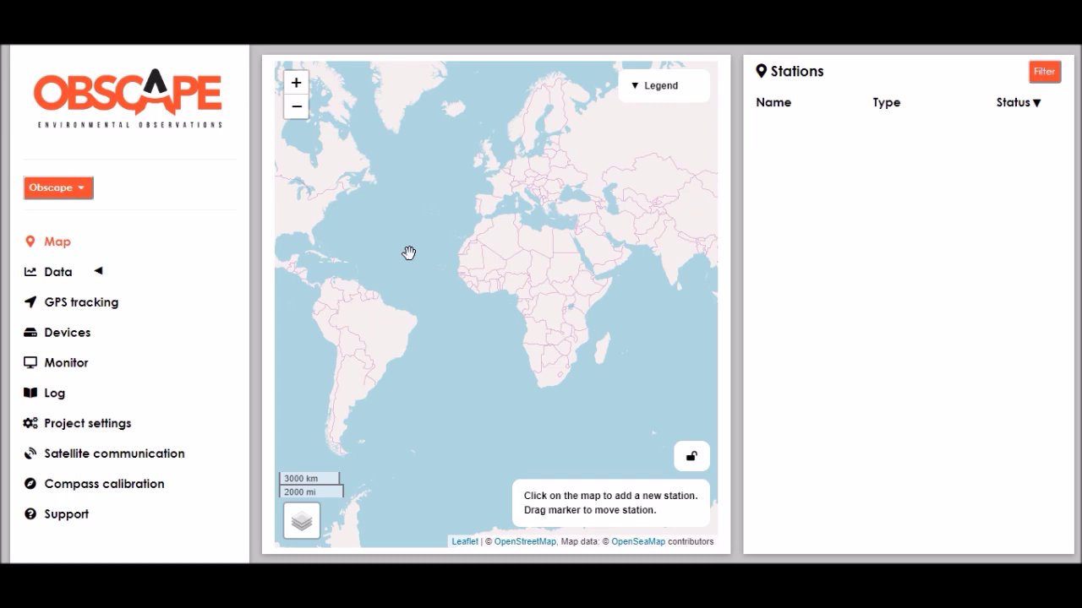
# Add device WD3C3219999 to project jakarta using its activation code, then view its details
pyautogui.click(127, 332)
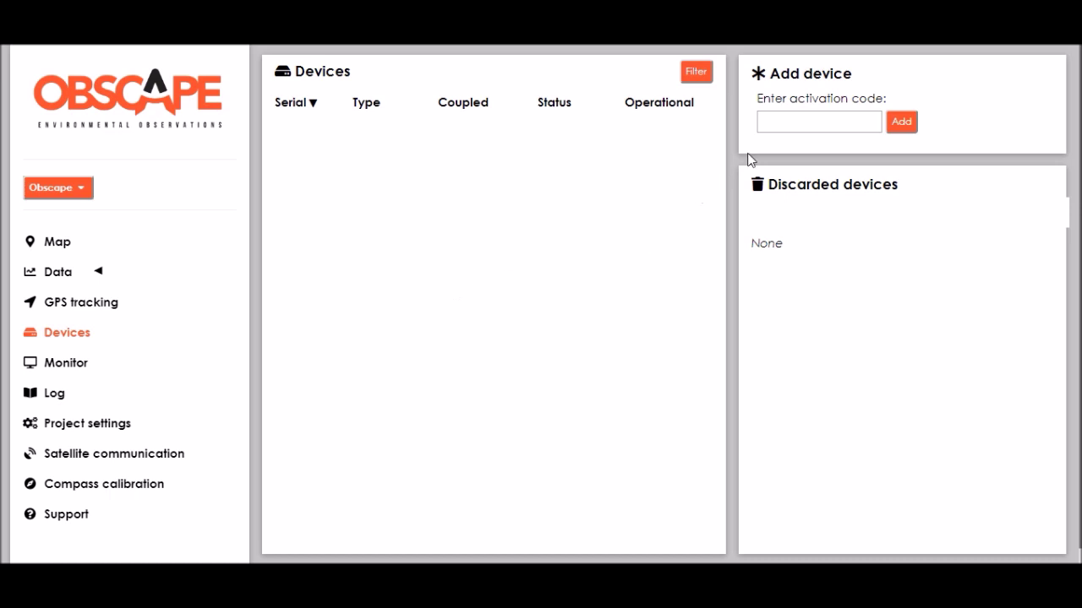
pyautogui.click(786, 122)
pyautogui.write('ABC')
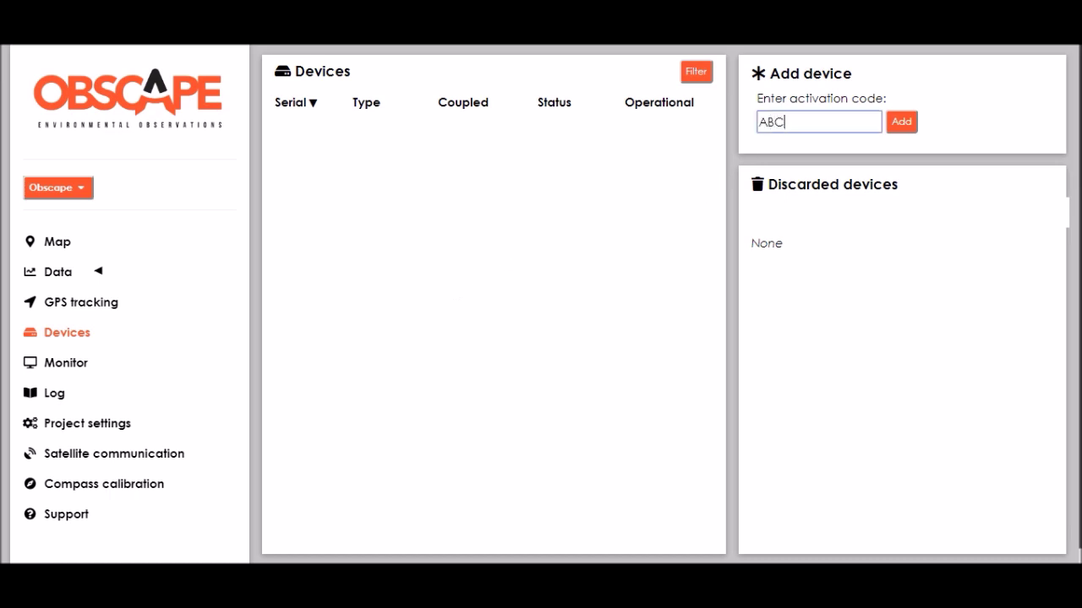
pyautogui.write('456')
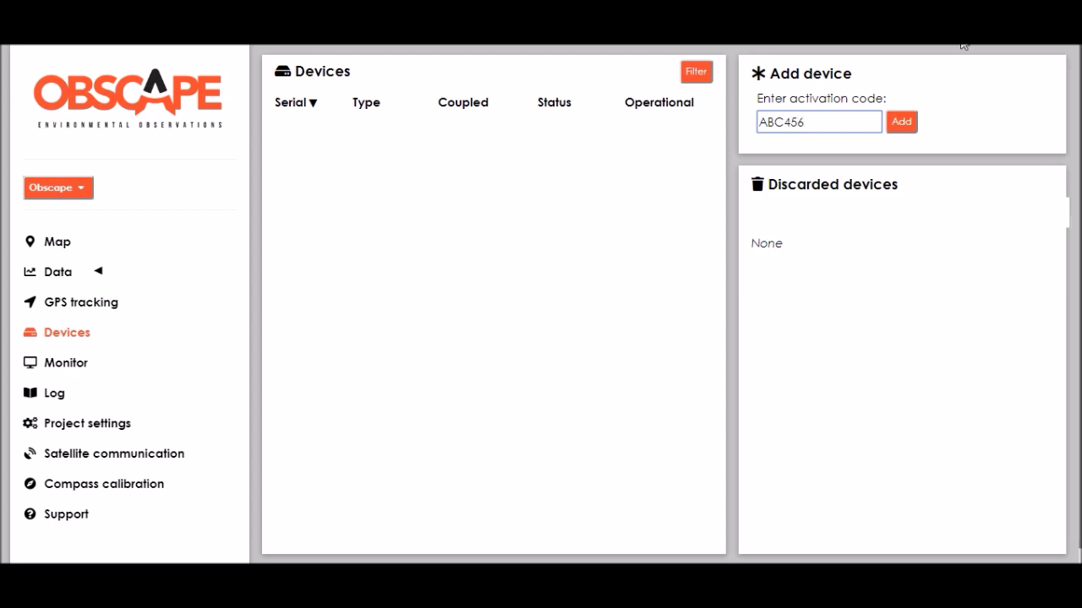
pyautogui.click(910, 138)
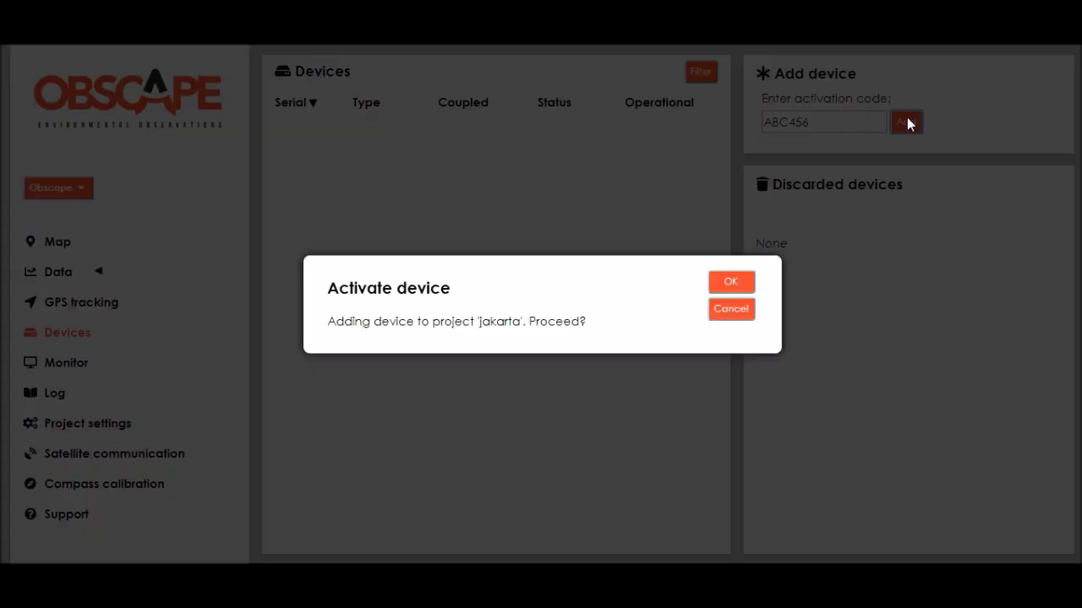
pyautogui.click(722, 282)
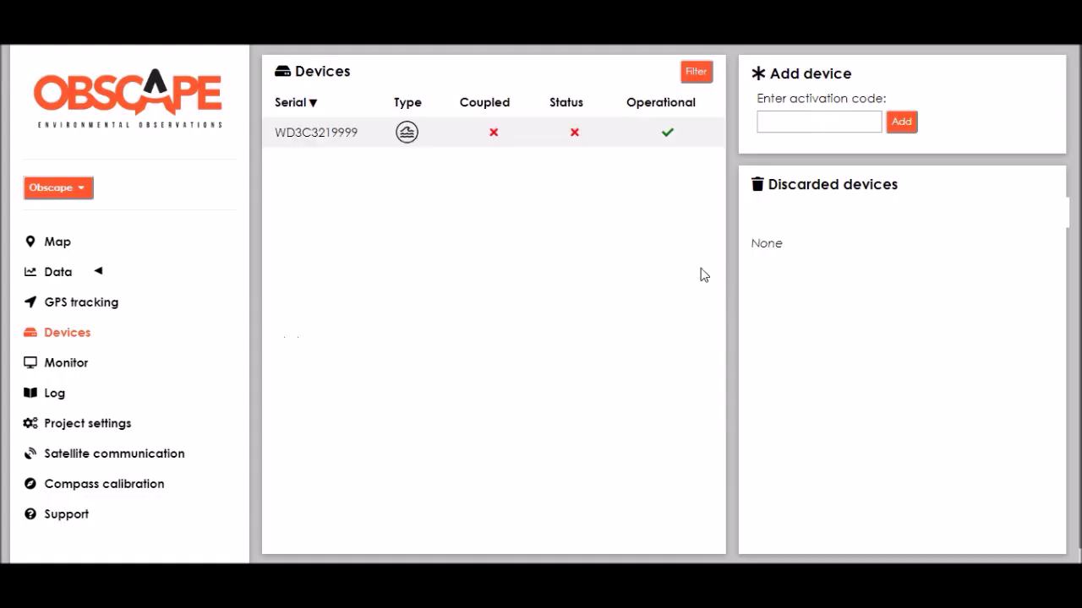
pyautogui.click(365, 138)
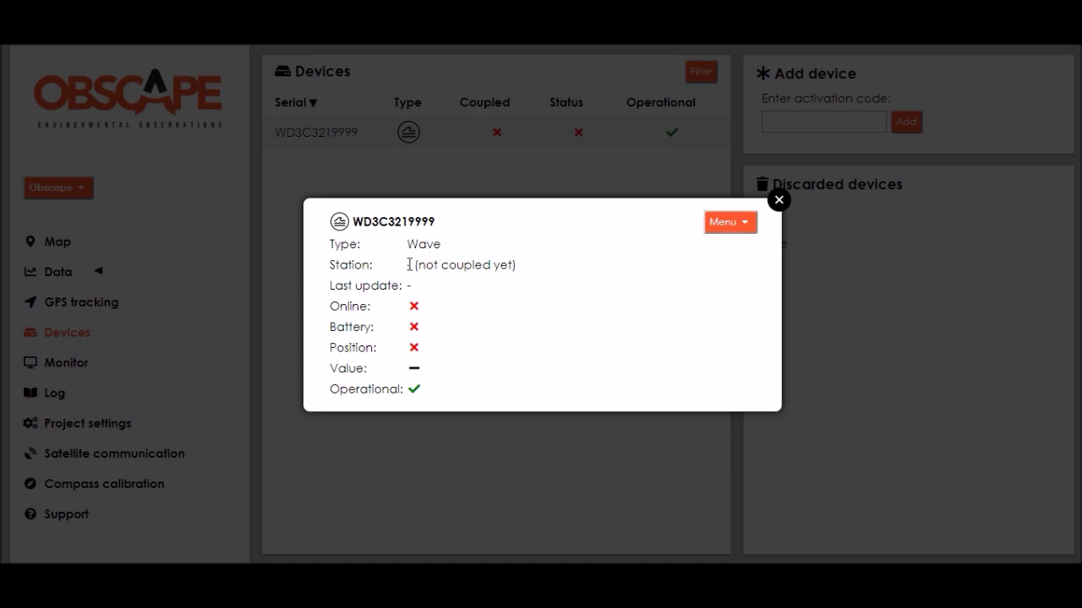
# Close the device details and centre the map, zoomed in, on Teluk Jakarta
pyautogui.click(779, 201)
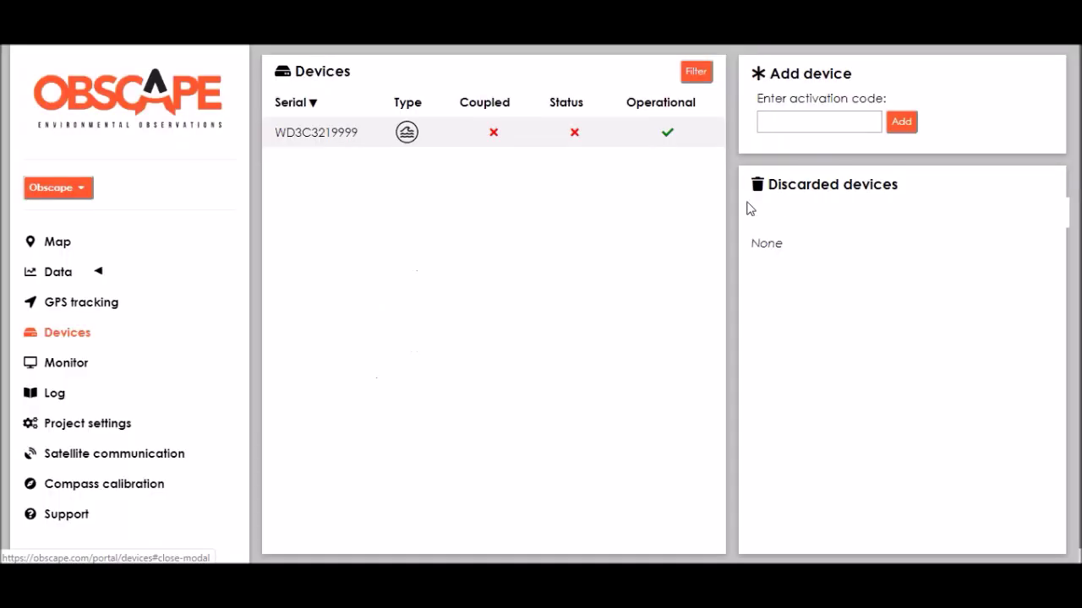
pyautogui.click(61, 245)
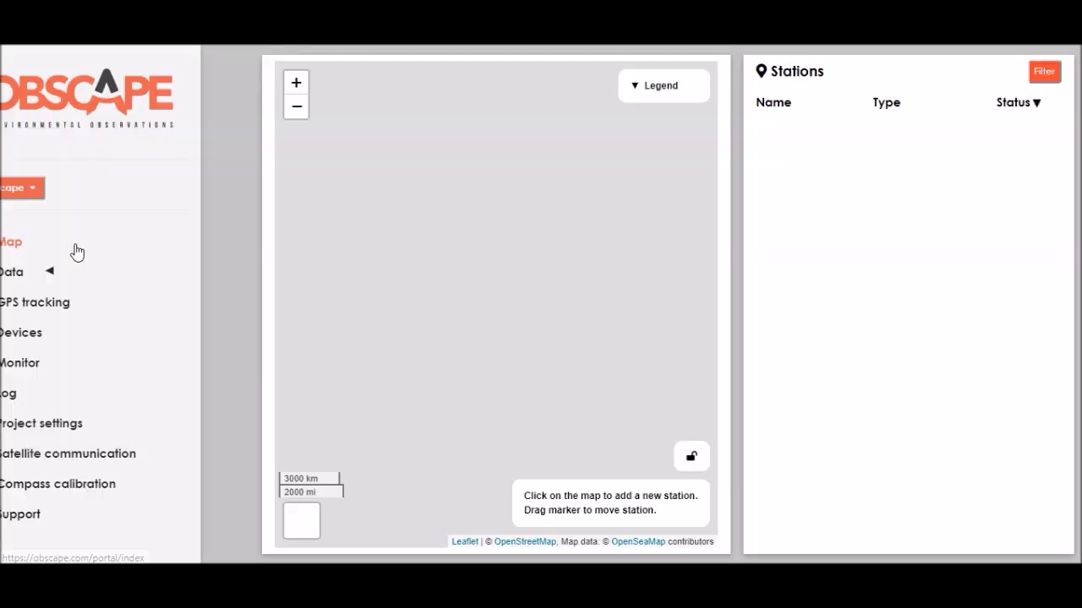
pyautogui.moveTo(638, 329); pyautogui.dragTo(350, 258)
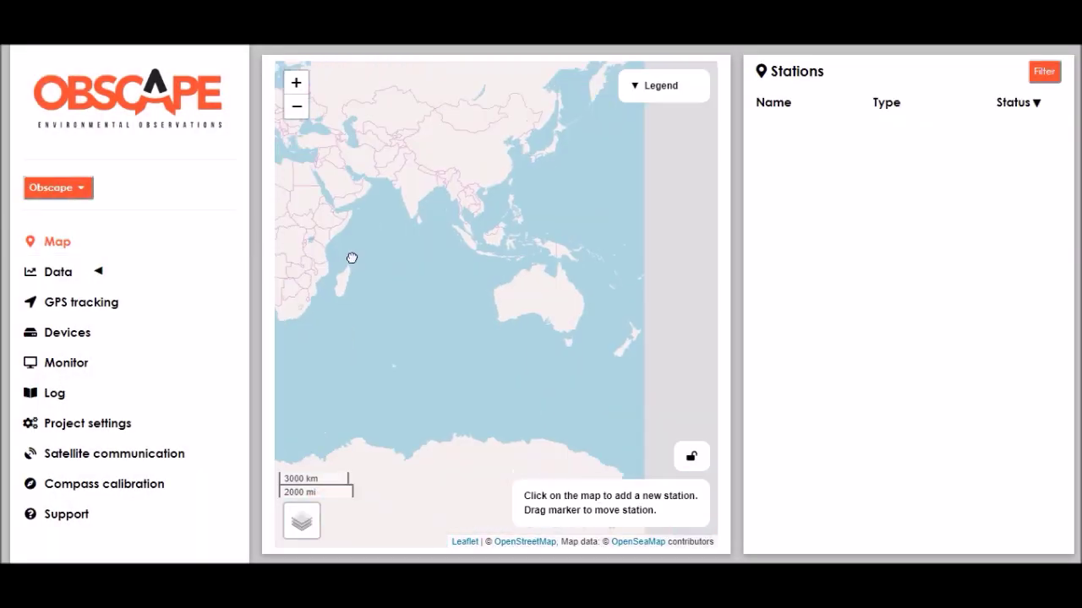
pyautogui.scroll(3, 419, 223)
pyautogui.scroll(3, 419, 223)
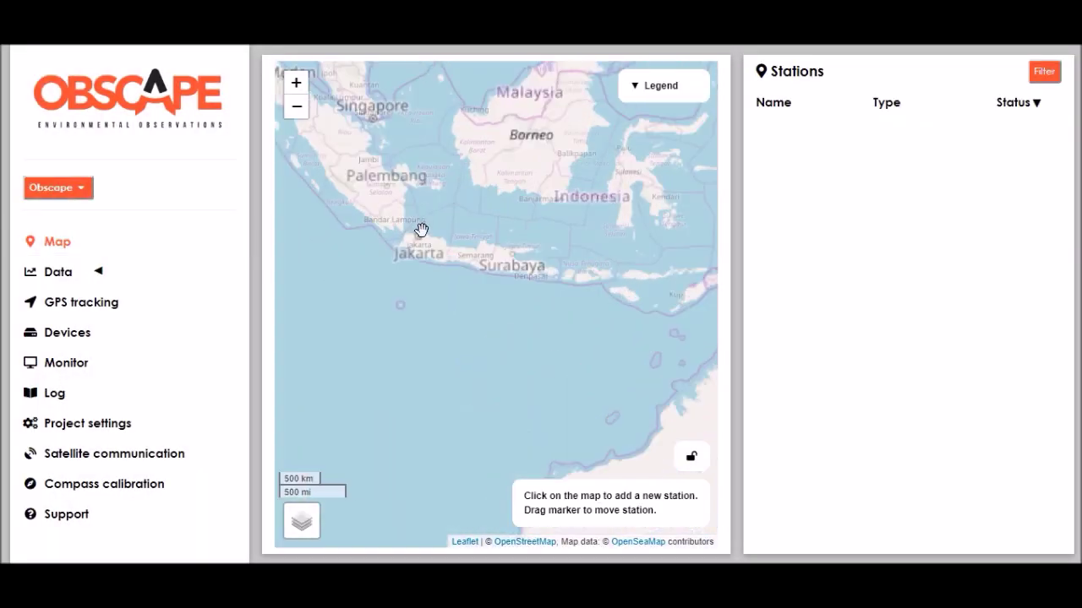
pyautogui.scroll(3, 435, 246)
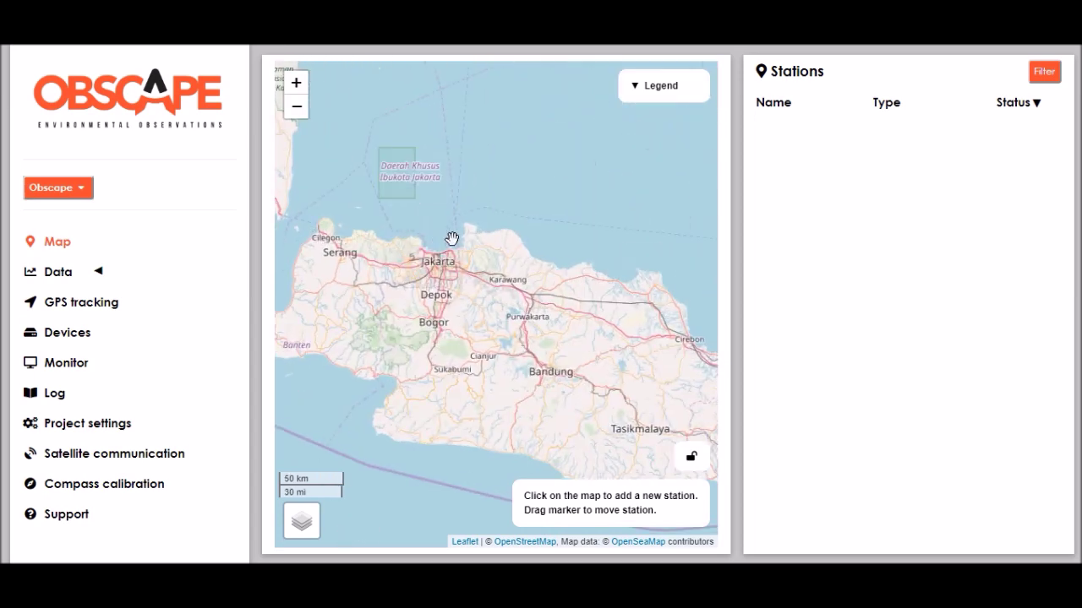
pyautogui.scroll(1, 452, 236)
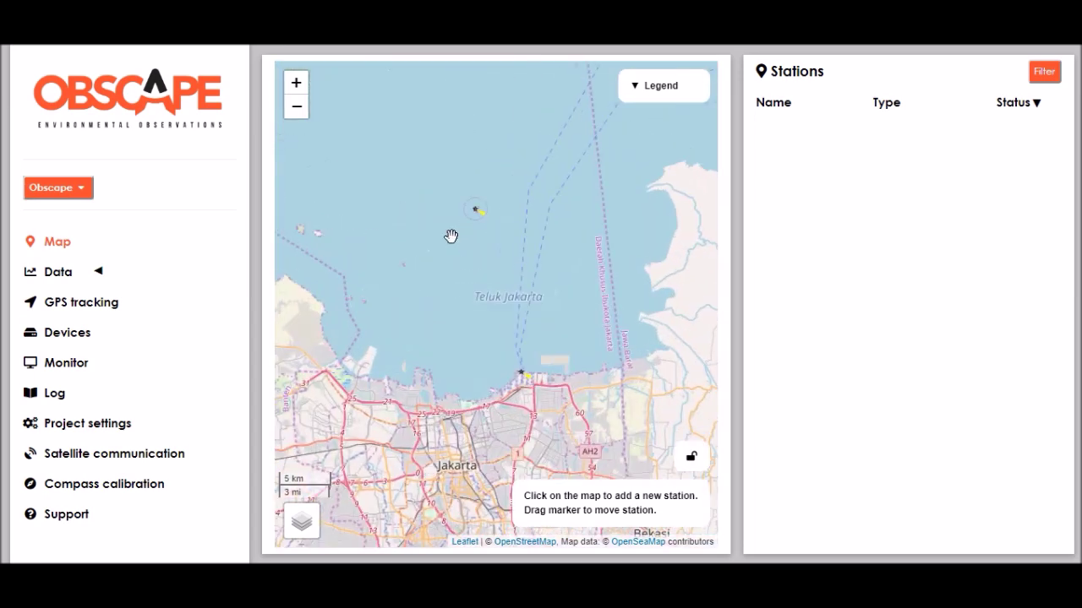
pyautogui.moveTo(451, 234); pyautogui.dragTo(473, 273)
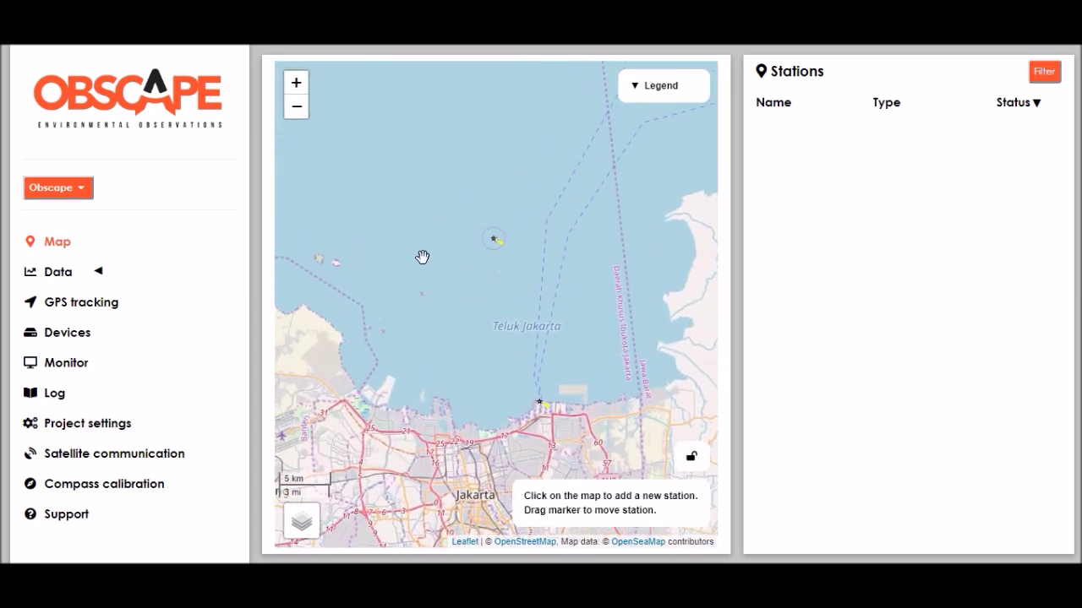
# Create a station named 'Jakarta Bay' in the bay's water and select it from the list
pyautogui.click(425, 255)
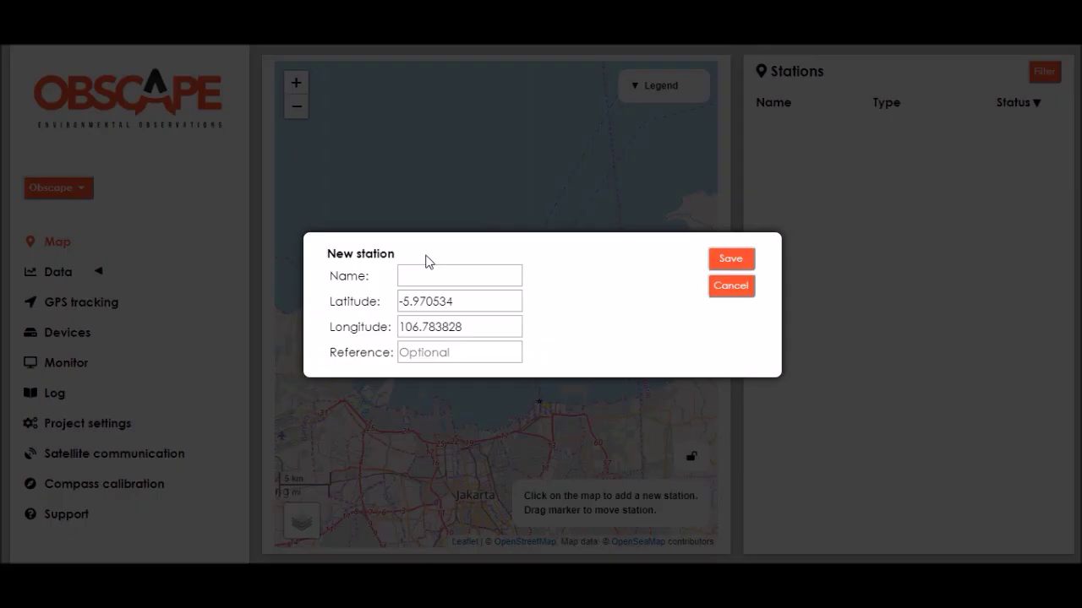
pyautogui.click(429, 277)
pyautogui.write('Jakarta Bay')
pyautogui.click(734, 262)
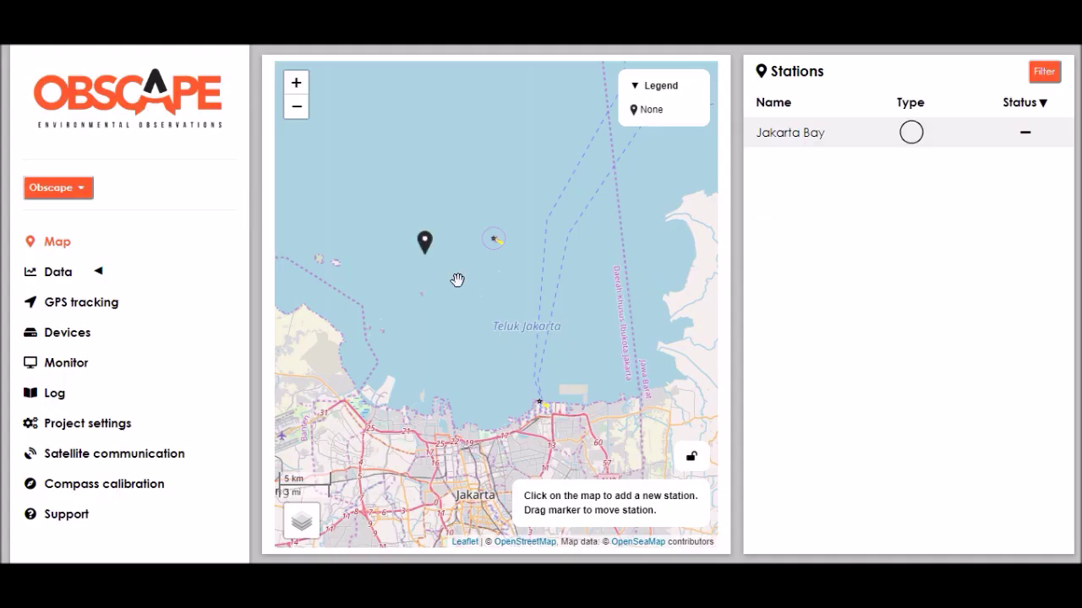
pyautogui.click(789, 137)
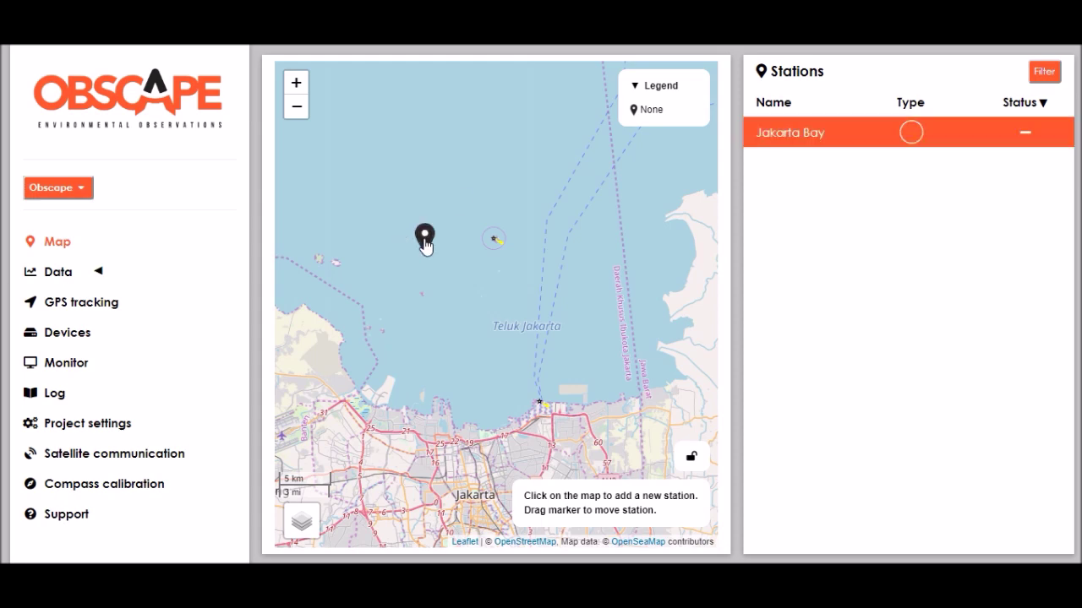
# Move the Jakarta Bay marker slightly south to -5.990338, 106.788485 and show its info
pyautogui.moveTo(427, 246); pyautogui.dragTo(433, 270)
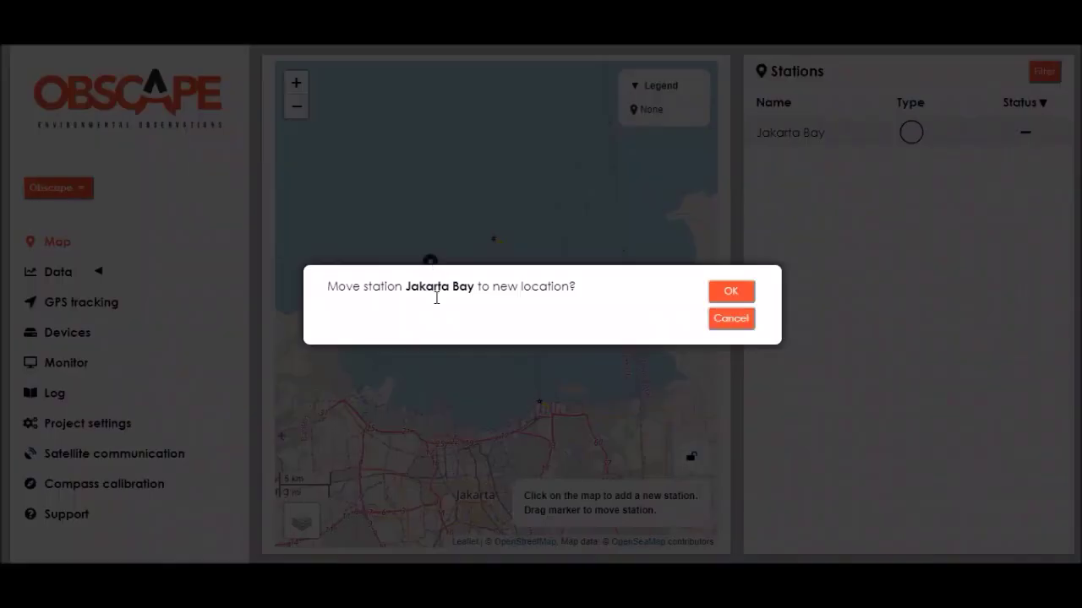
pyautogui.click(717, 295)
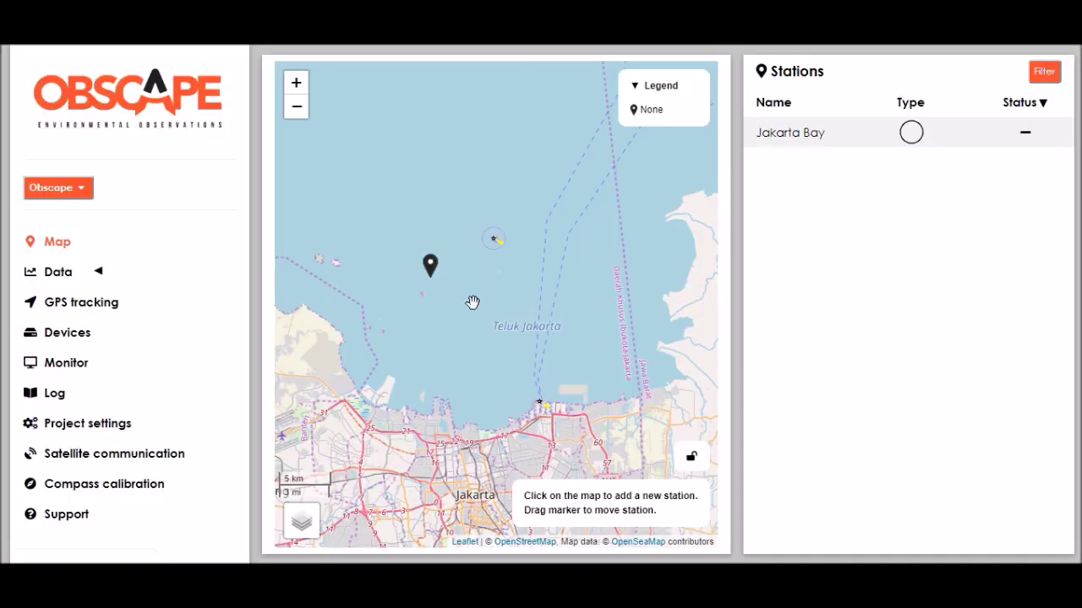
pyautogui.click(432, 266)
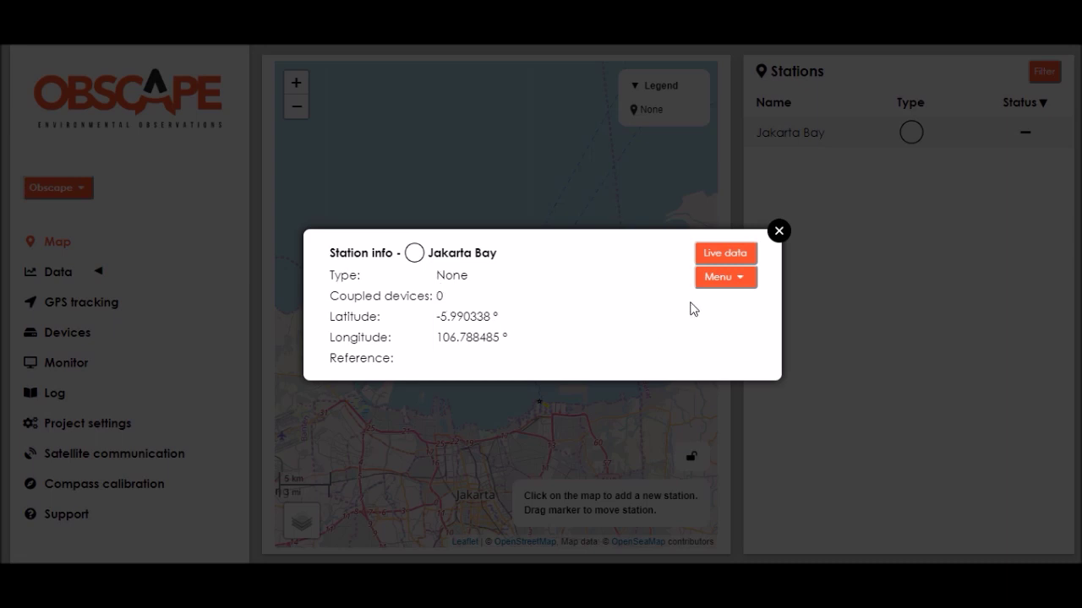
# Couple device WD3C3219999 to Jakarta Bay and dismiss the magnetic declination notice
pyautogui.click(714, 287)
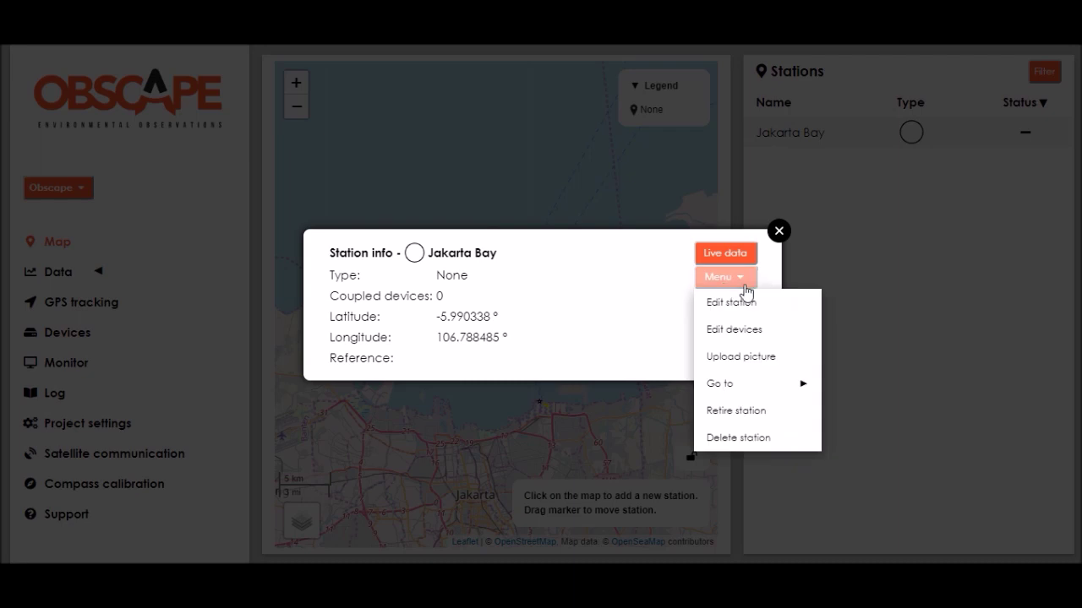
pyautogui.click(737, 330)
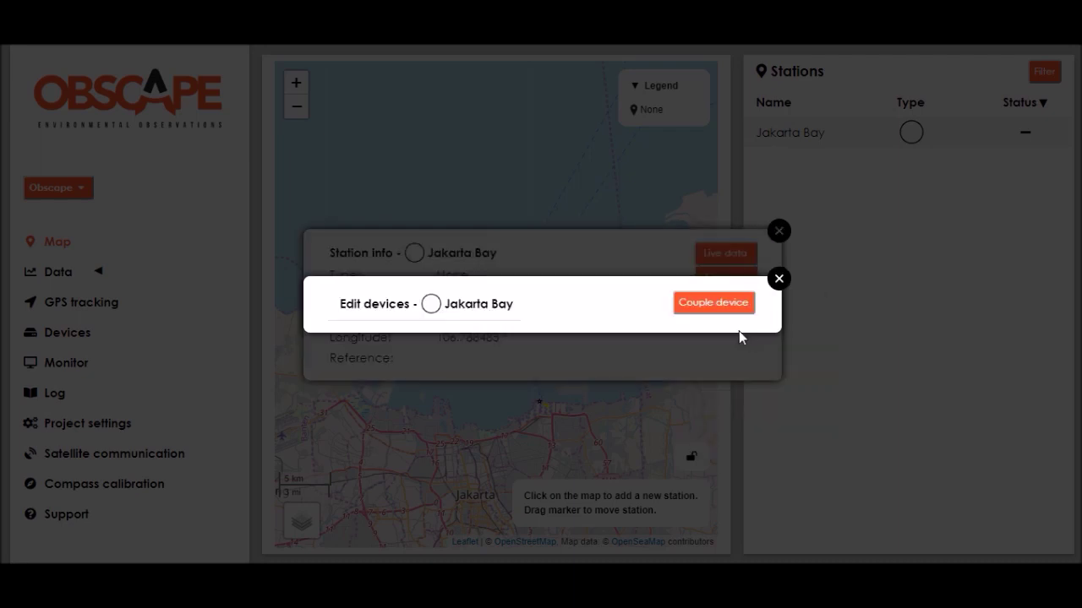
pyautogui.click(700, 306)
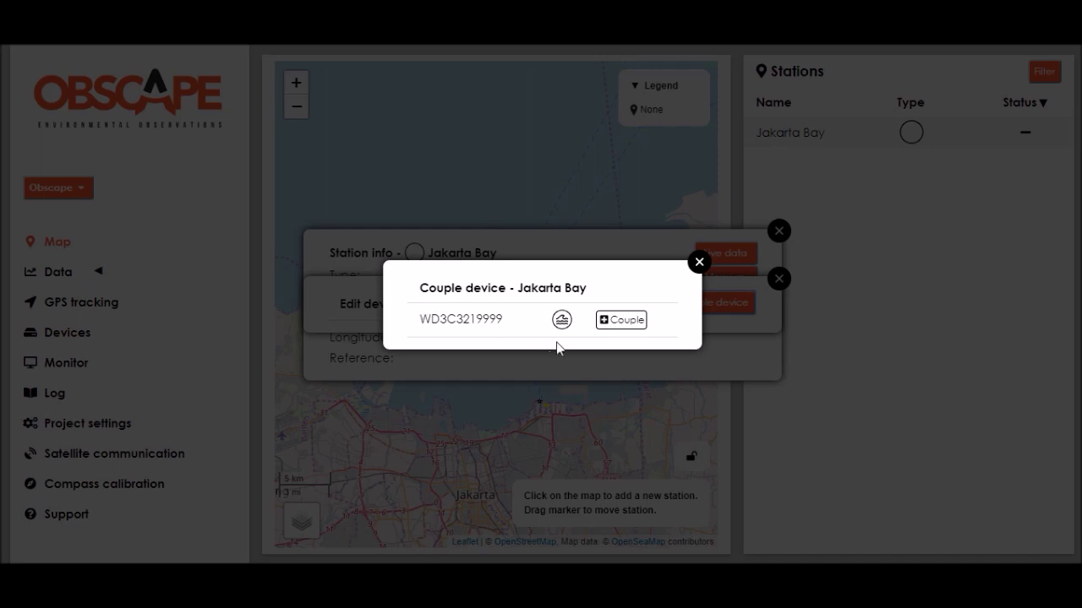
pyautogui.click(617, 324)
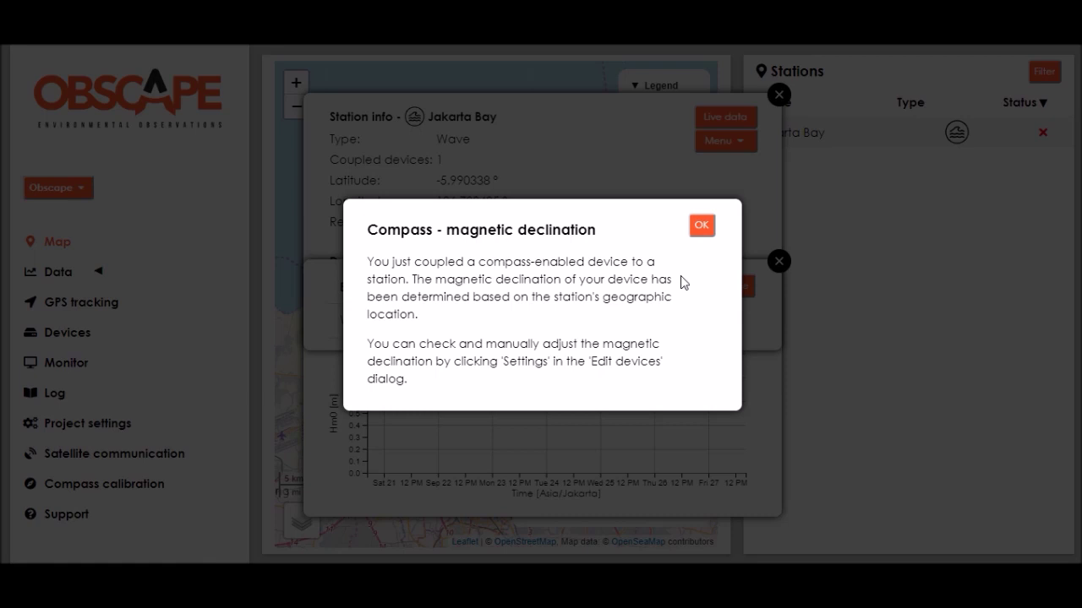
pyautogui.click(702, 226)
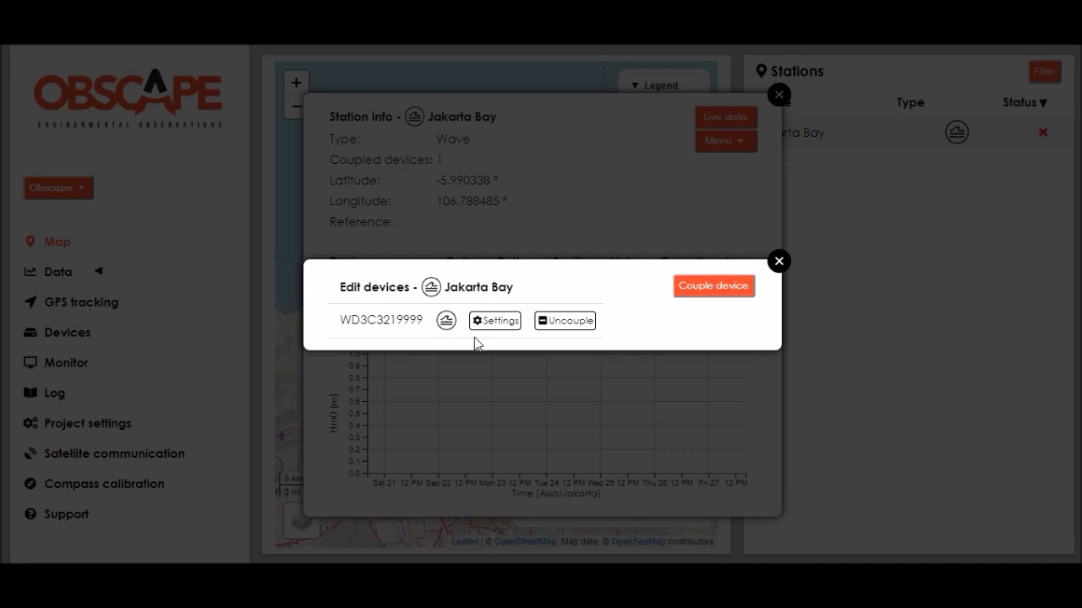
# Review WD3C3219999's GPS radius and declination settings, then close the device editor and station info
pyautogui.click(496, 327)
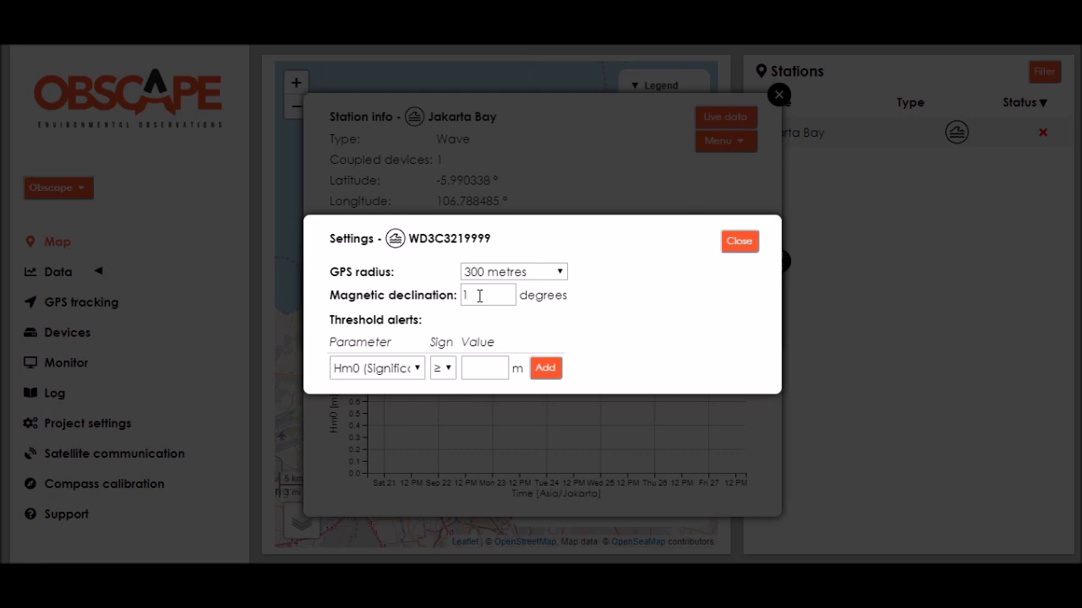
pyautogui.click(737, 248)
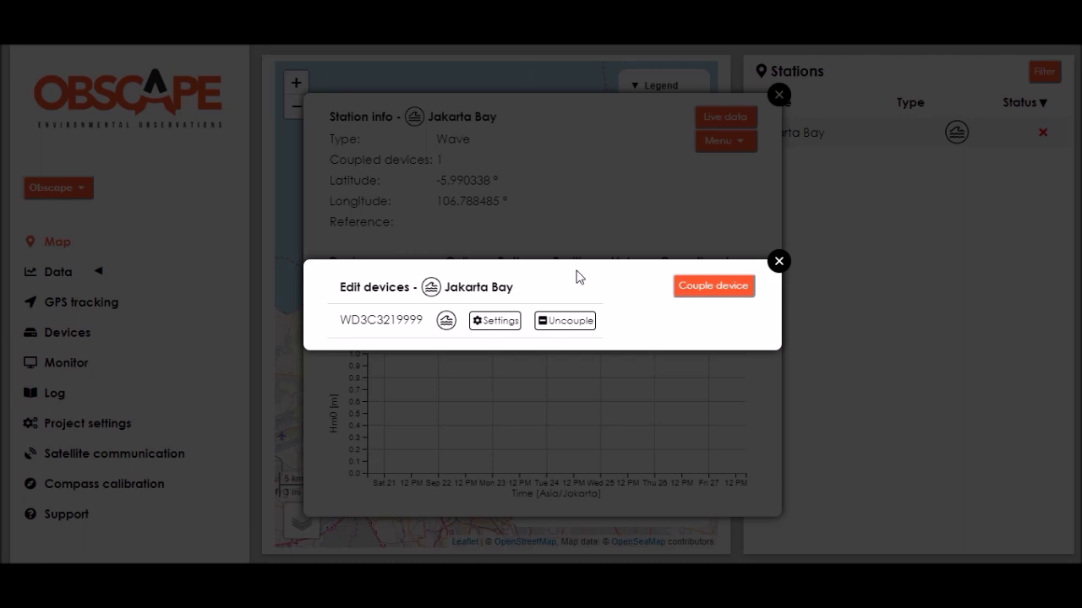
pyautogui.click(567, 331)
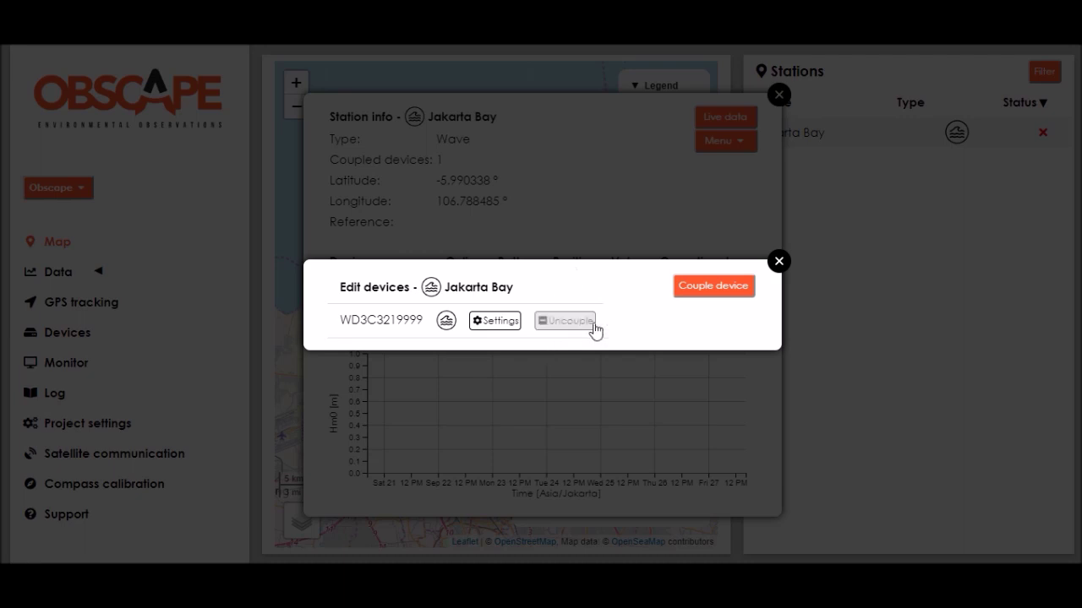
pyautogui.click(778, 262)
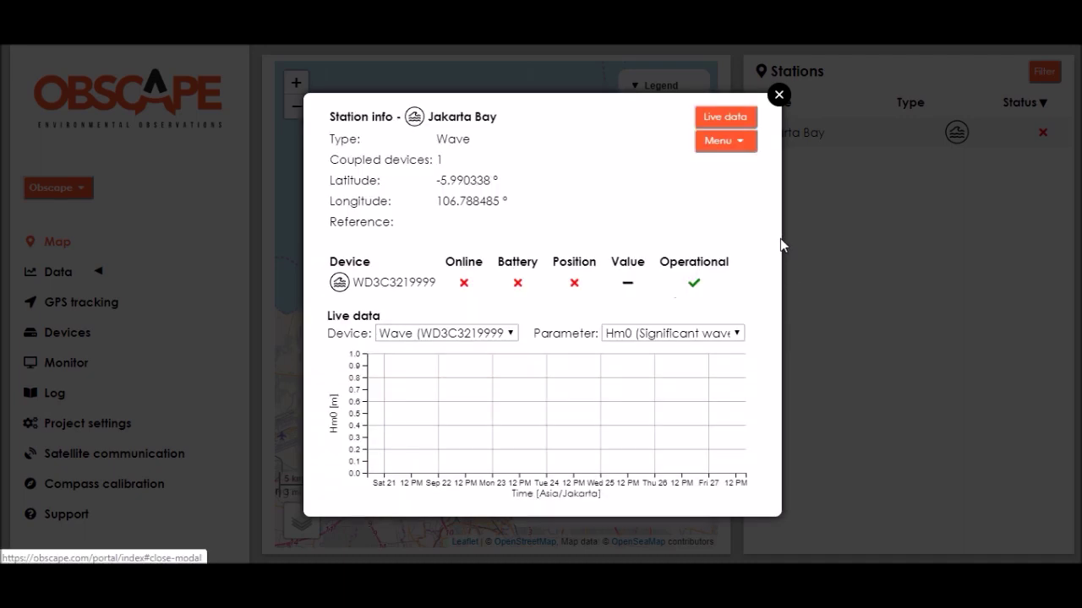
pyautogui.click(779, 95)
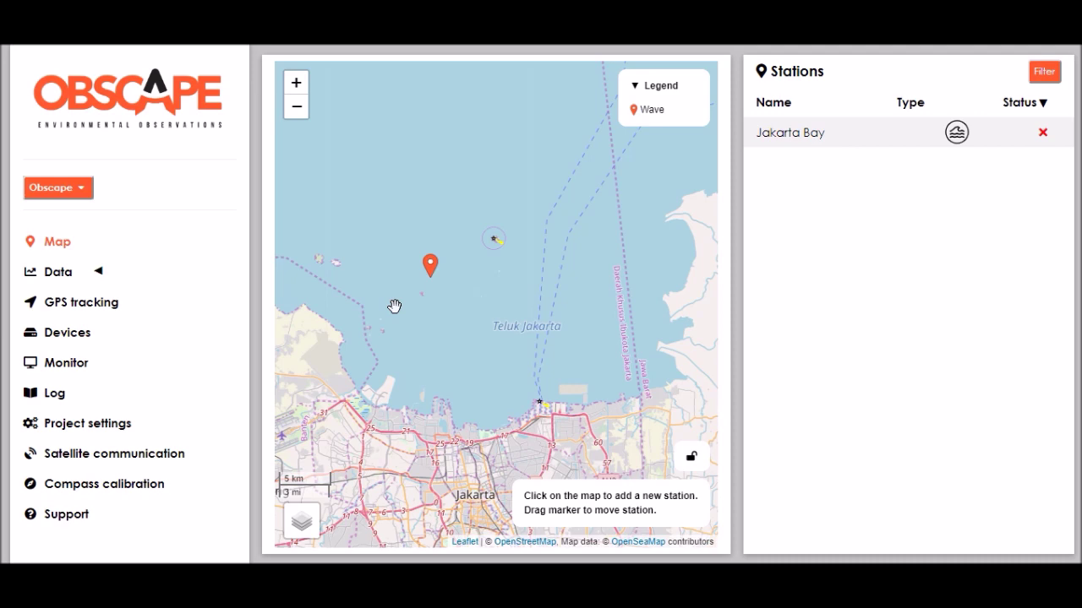
pyautogui.click(103, 463)
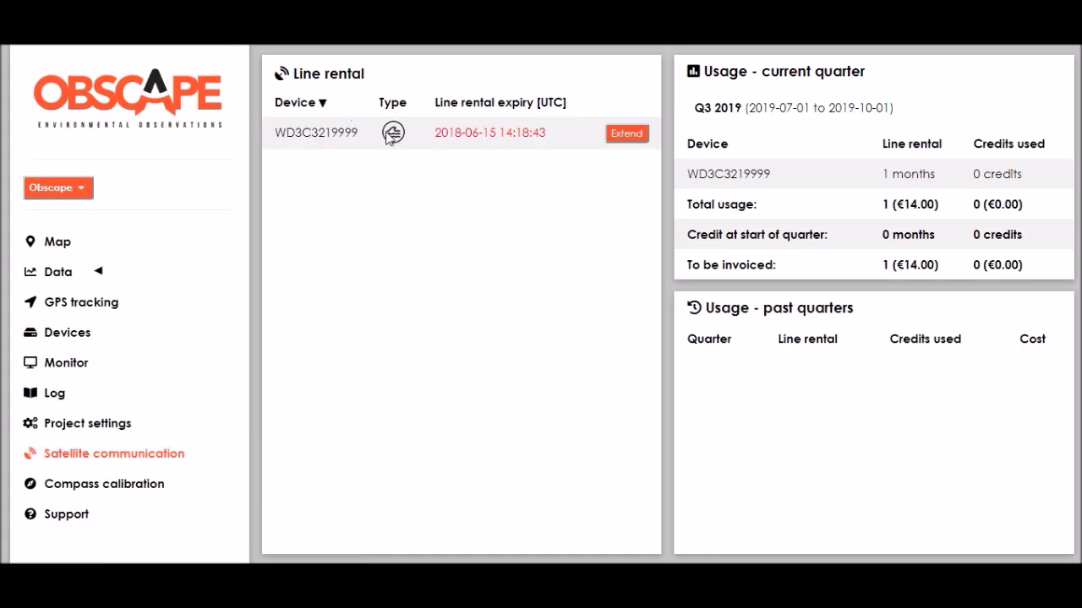
pyautogui.click(624, 136)
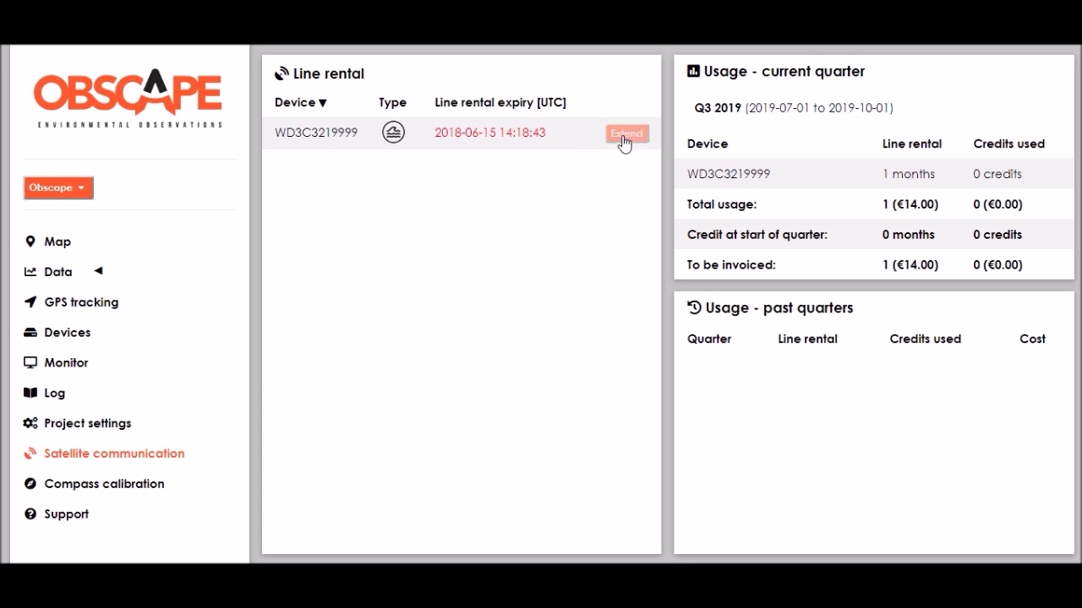
pyautogui.click(623, 136)
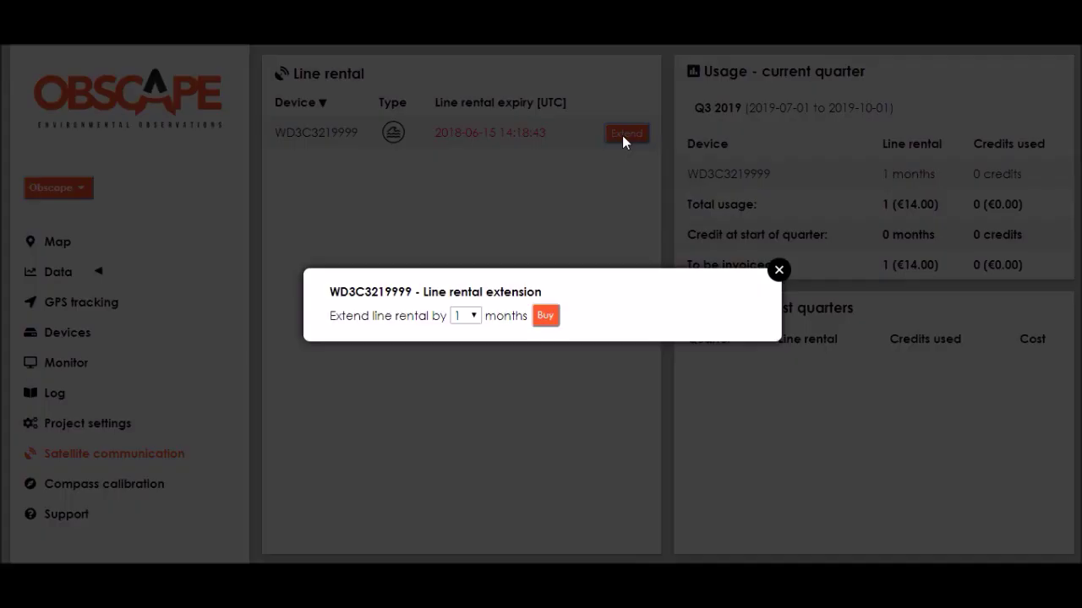
pyautogui.click(468, 317)
pyautogui.click(468, 321)
pyautogui.click(545, 316)
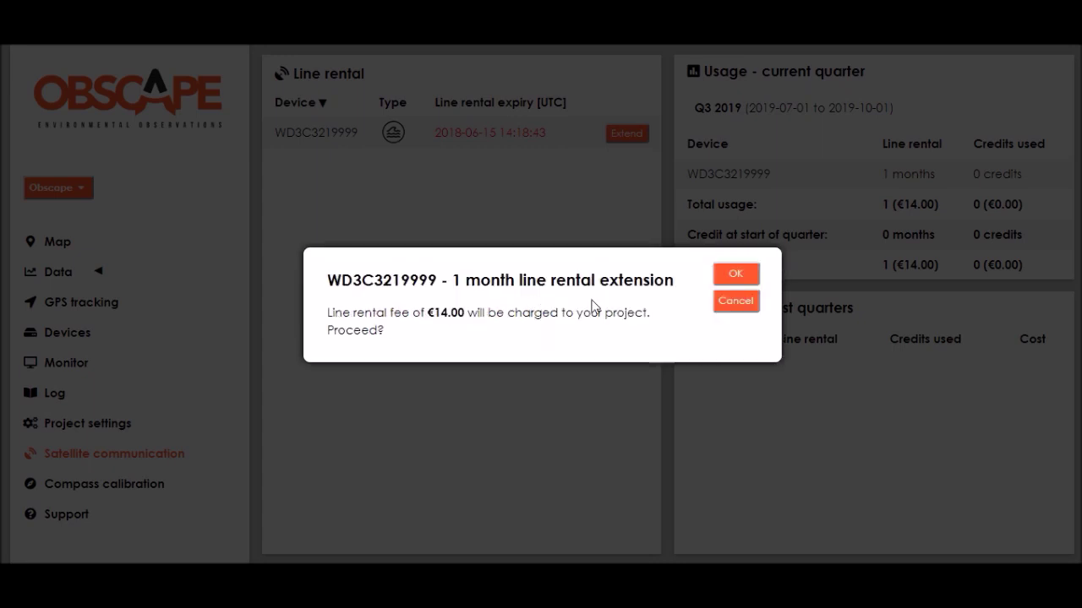
pyautogui.click(731, 275)
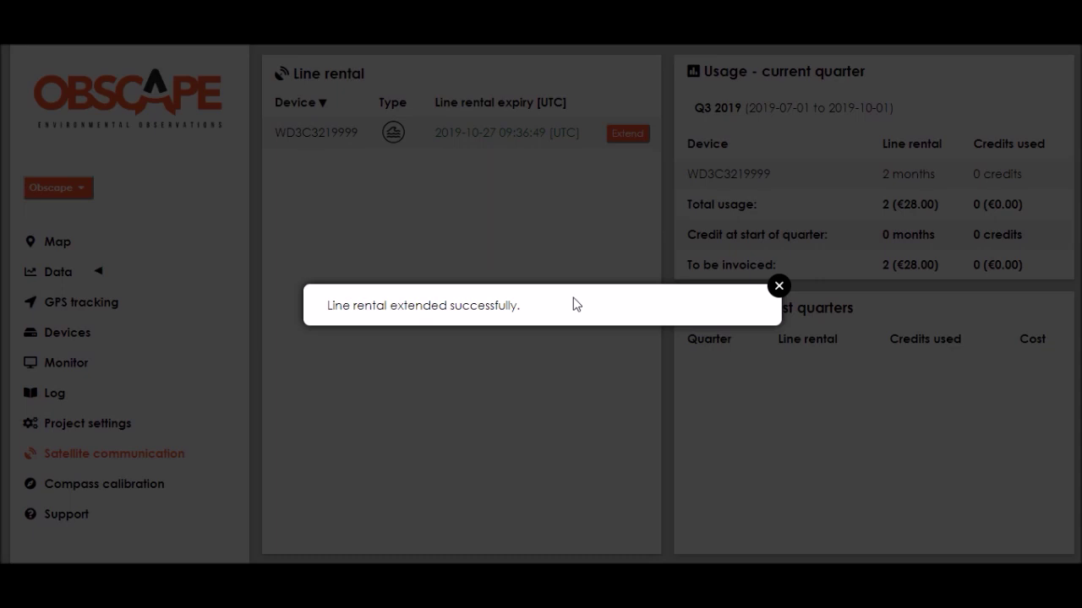
pyautogui.click(778, 286)
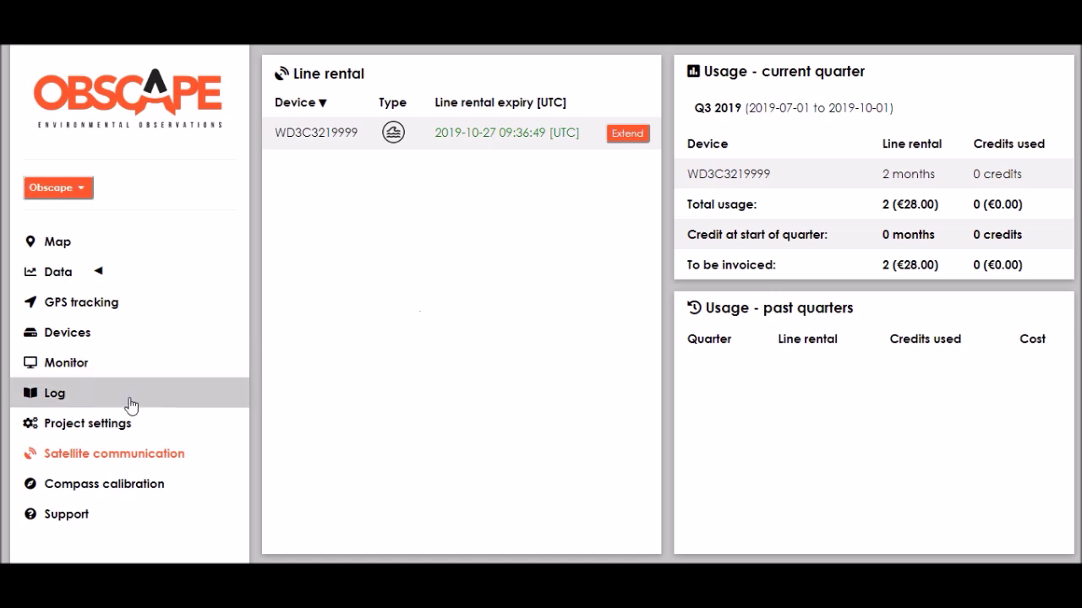
pyautogui.click(98, 431)
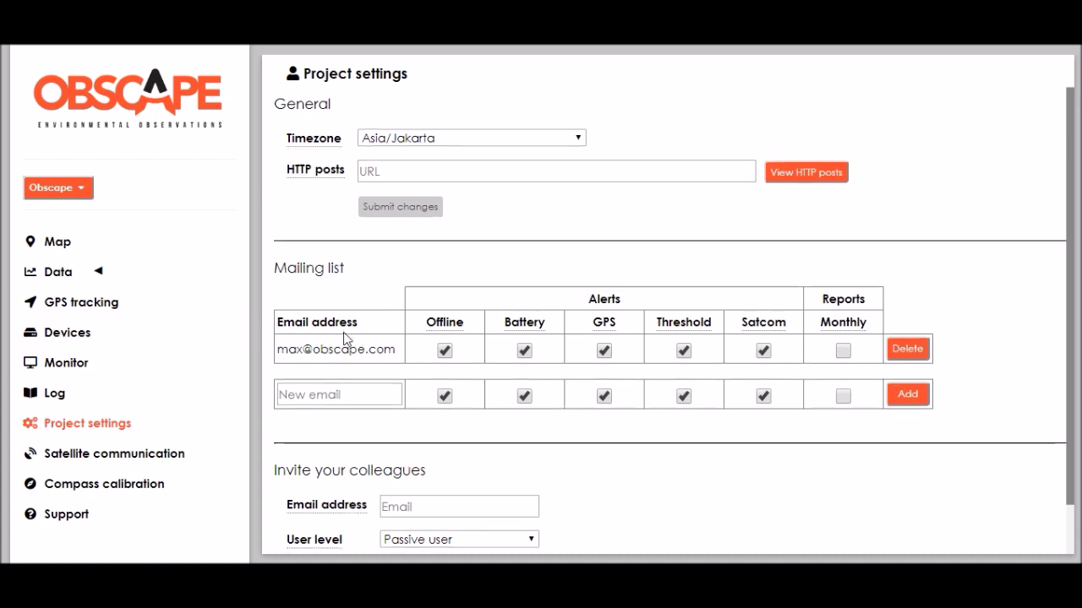
# In the invite-a-colleague form, choose Active user as the invitee's user level
pyautogui.scroll(-1, 346, 349)
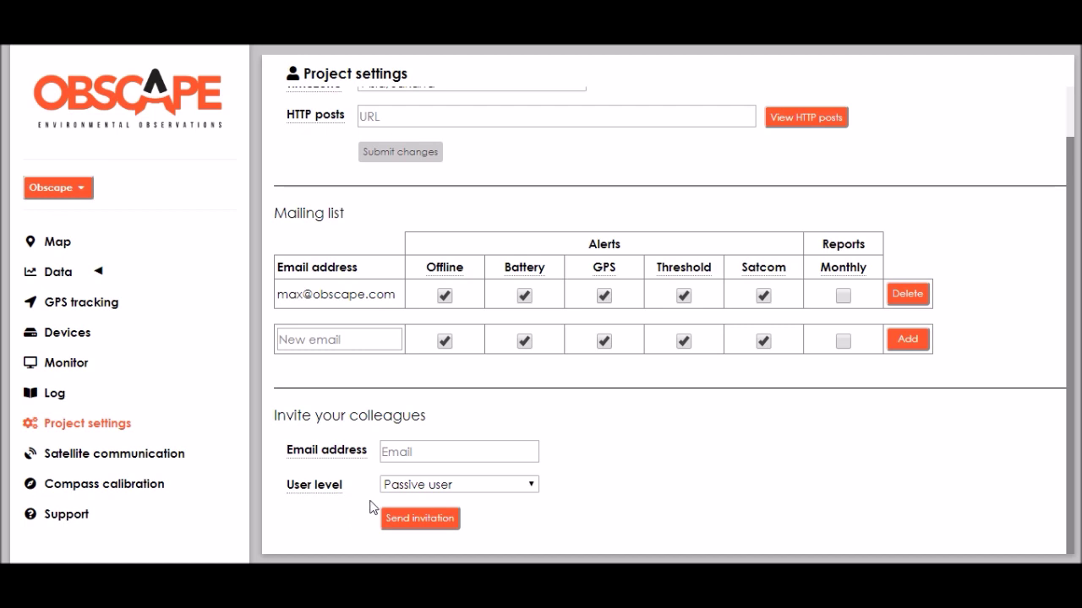
pyautogui.click(420, 451)
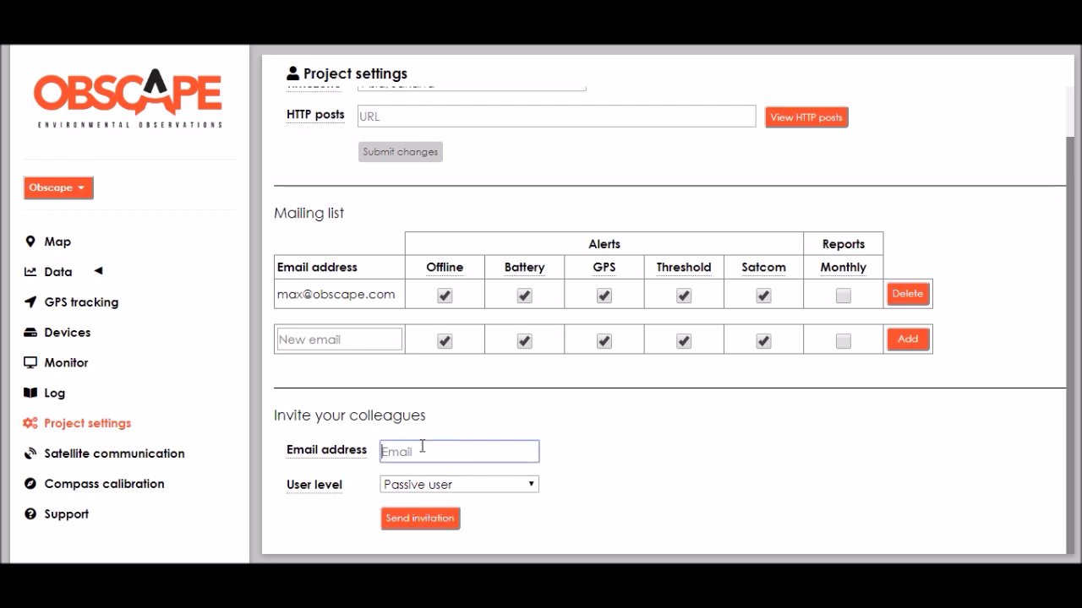
pyautogui.click(459, 488)
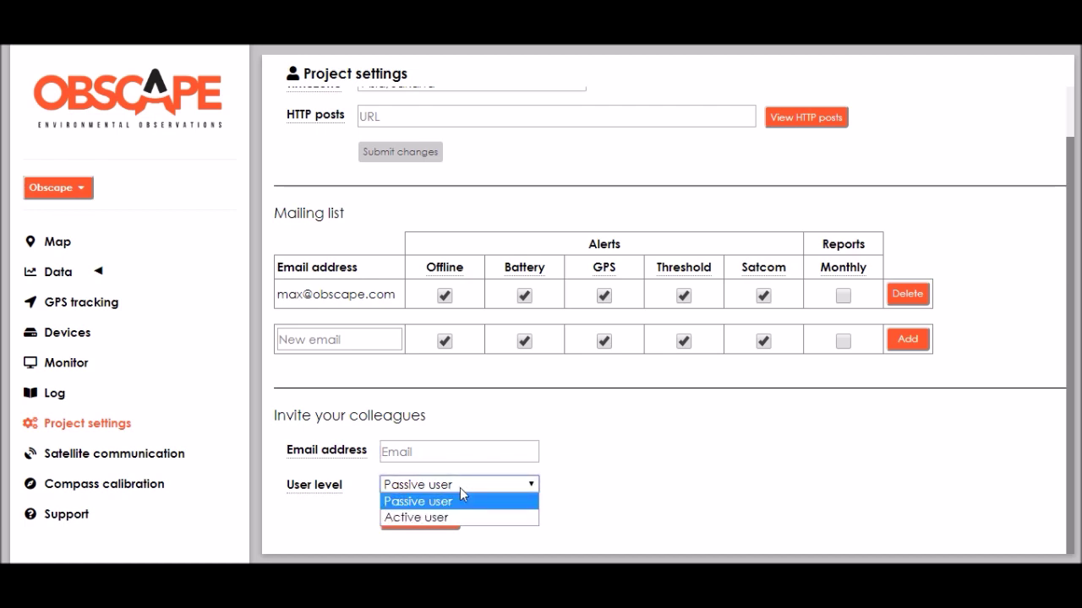
pyautogui.click(460, 488)
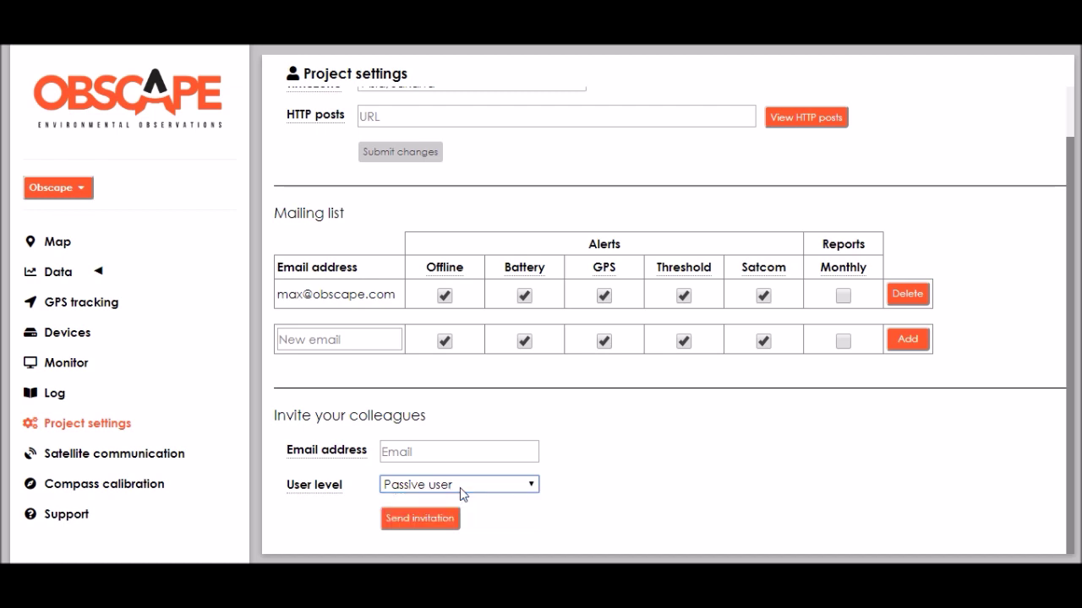
pyautogui.click(460, 487)
pyautogui.click(459, 514)
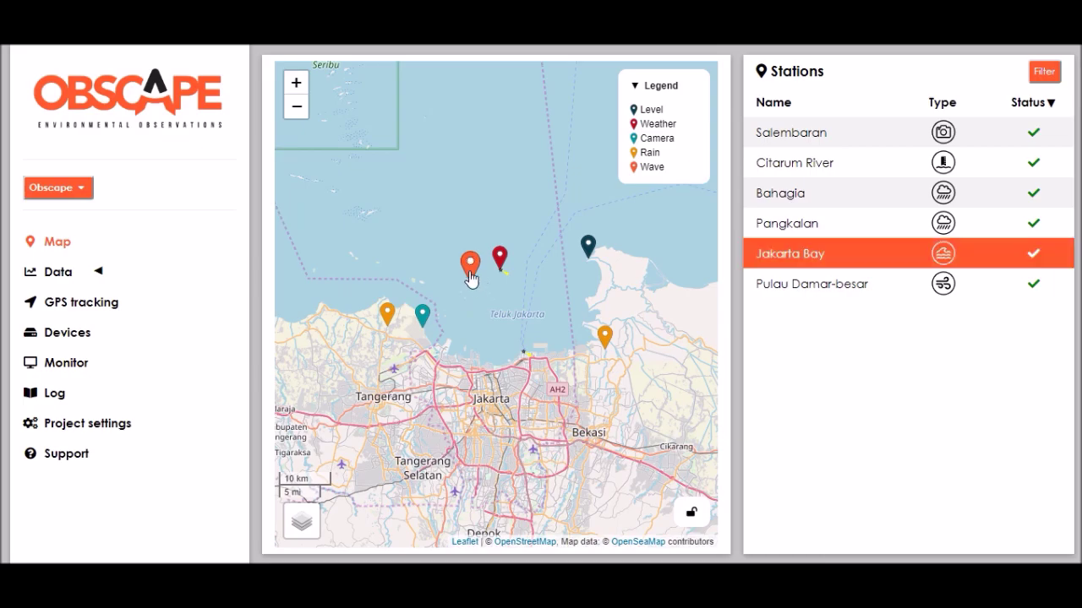
# Open Jakarta Bay's station info showing device WD3B1B4717015 and its Hm0 wave-height chart
pyautogui.click(475, 279)
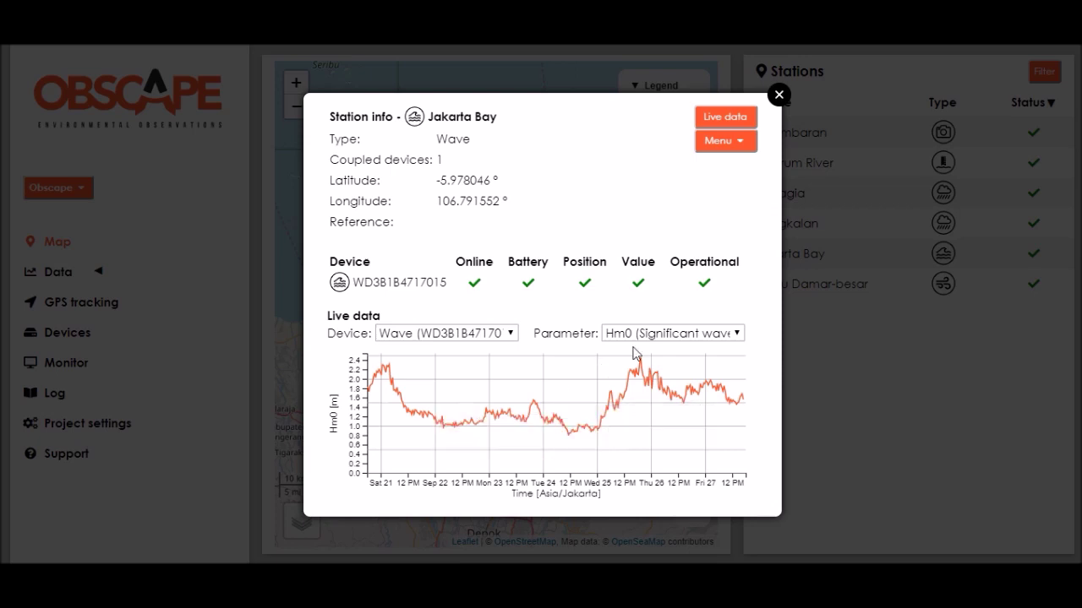
# Switch the Jakarta Bay chart to Tp (peak wave period), then close the station info
pyautogui.click(671, 333)
pyautogui.click(636, 383)
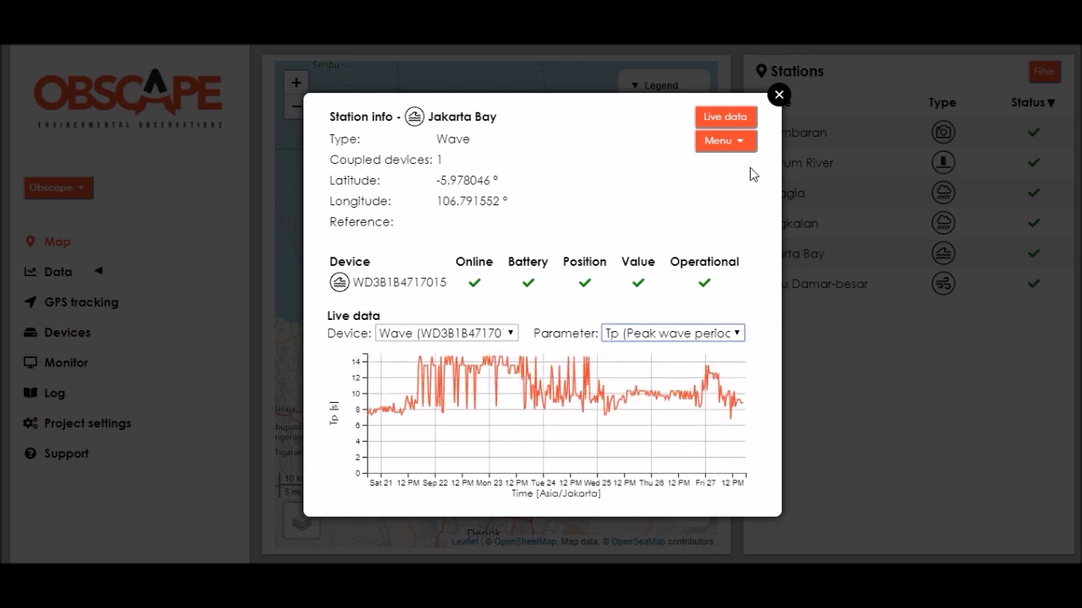
pyautogui.click(778, 95)
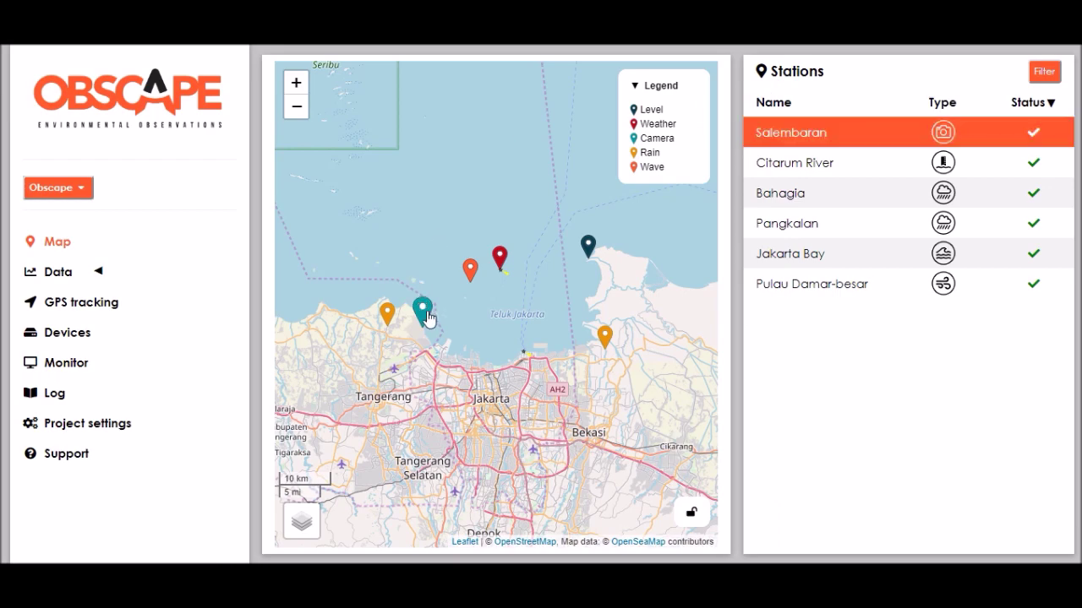
# View Salembaran's enlarged camera image, then open Bahagia's full station data page
pyautogui.click(425, 315)
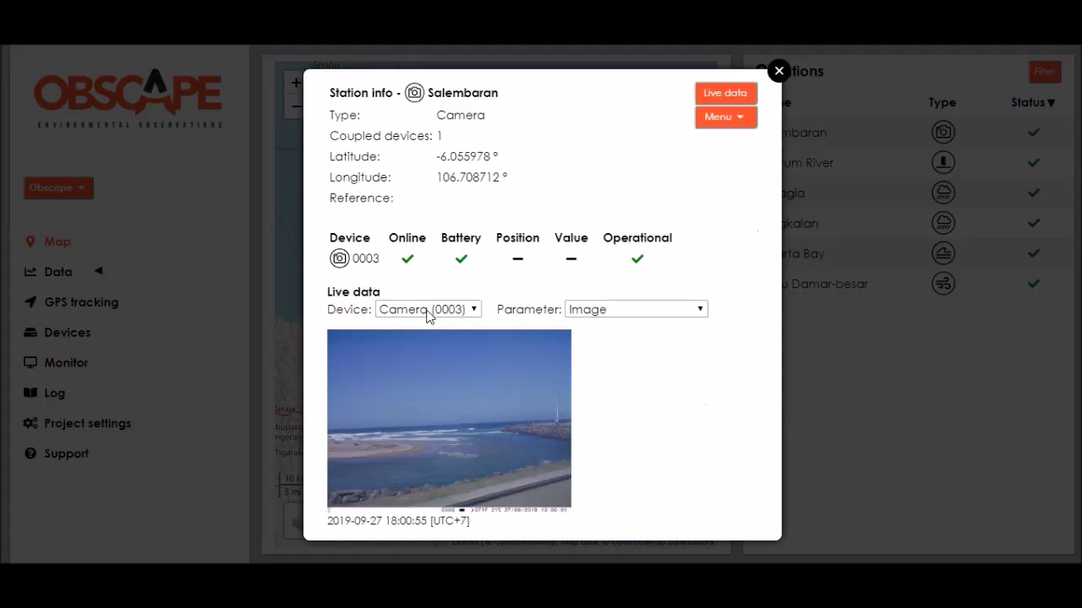
pyautogui.click(476, 416)
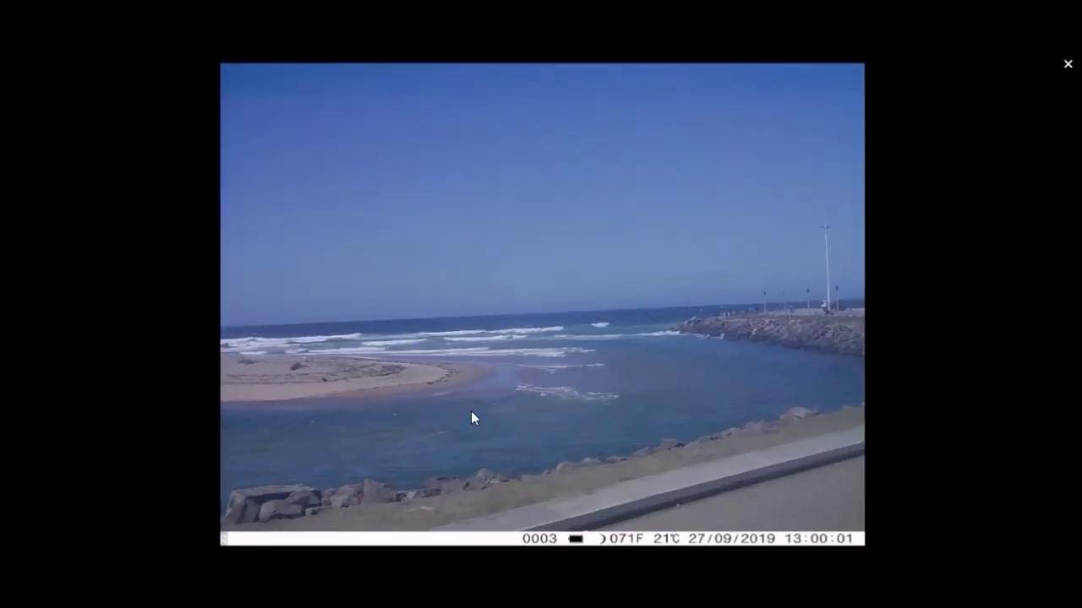
pyautogui.click(1067, 63)
pyautogui.click(779, 71)
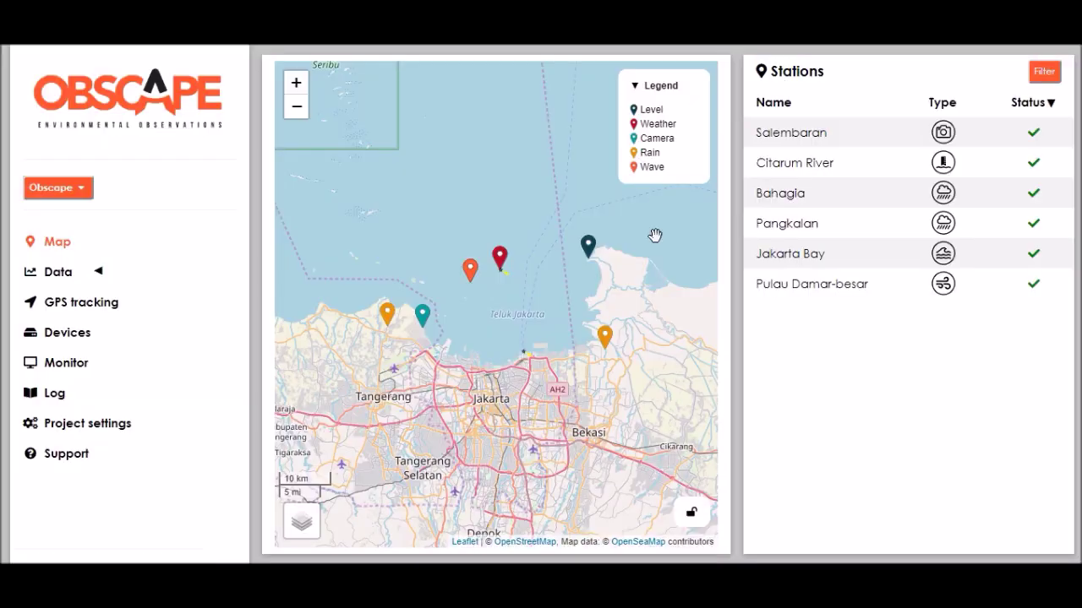
pyautogui.click(605, 338)
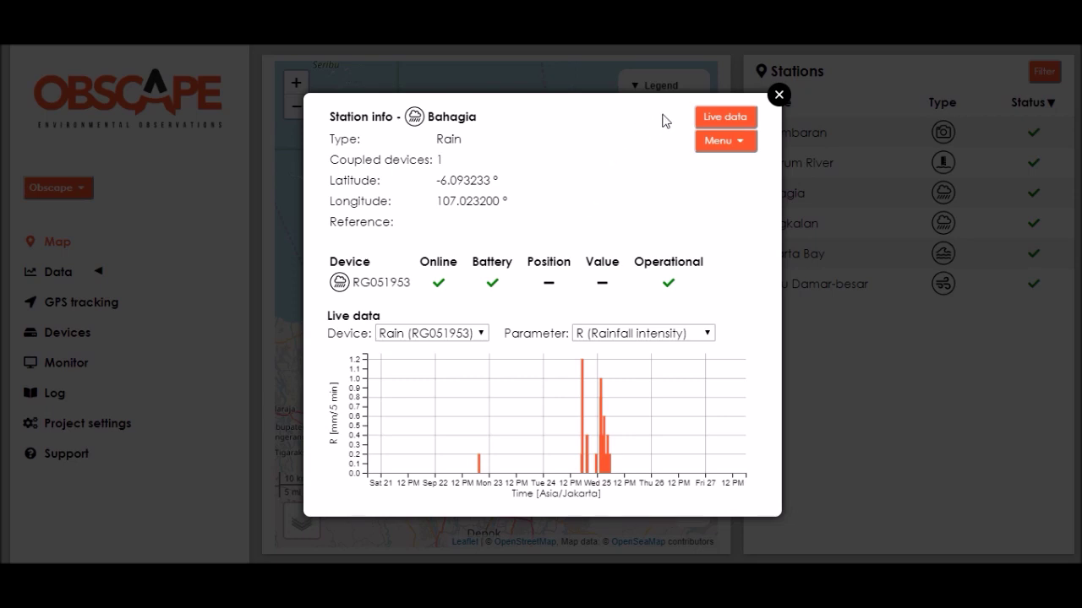
pyautogui.click(713, 118)
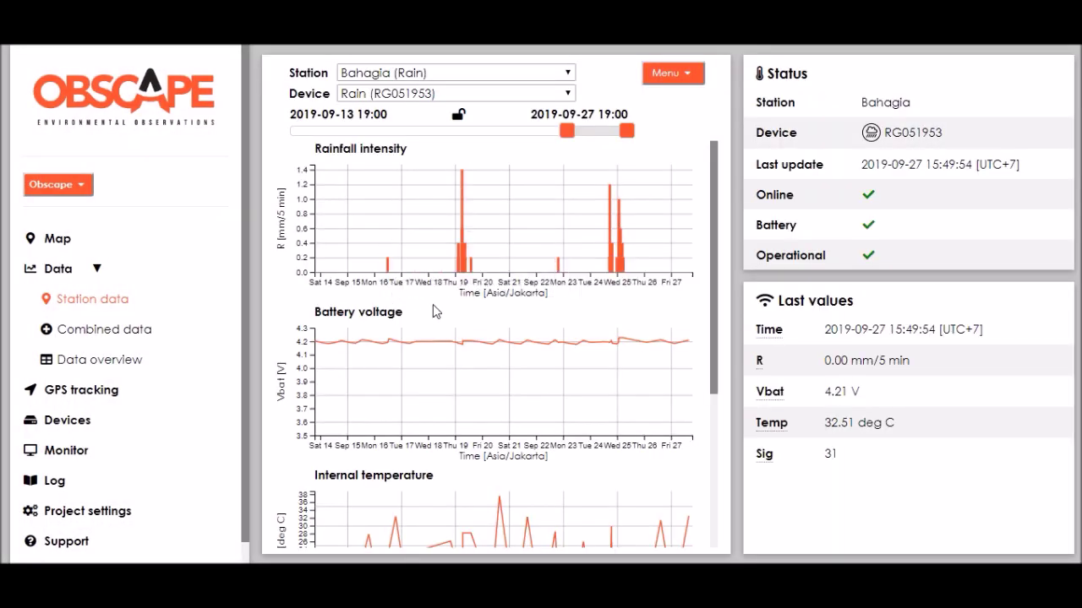
# Drag the range handles so the charts span about 4 August to 5 September 2019
pyautogui.scroll(-3, 445, 306)
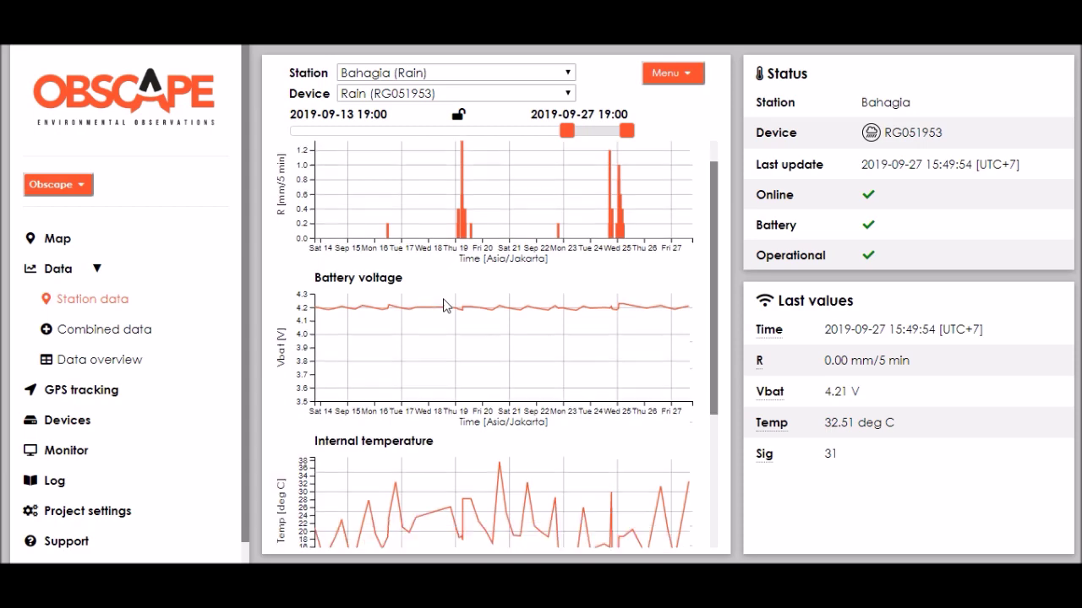
pyautogui.scroll(3, 443, 302)
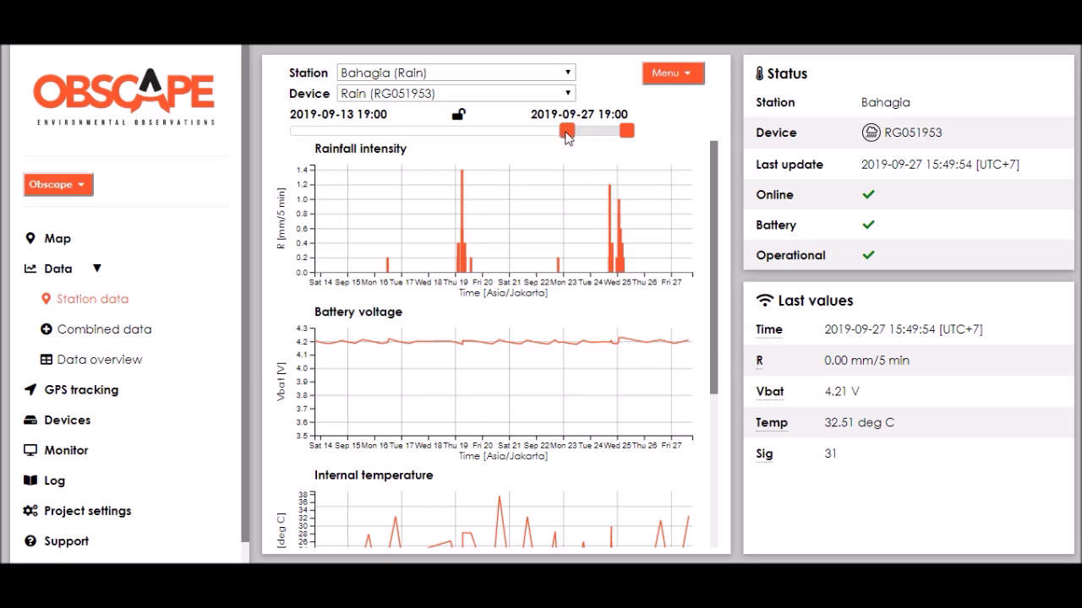
pyautogui.moveTo(566, 133); pyautogui.dragTo(443, 133)
pyautogui.moveTo(627, 131); pyautogui.dragTo(538, 133)
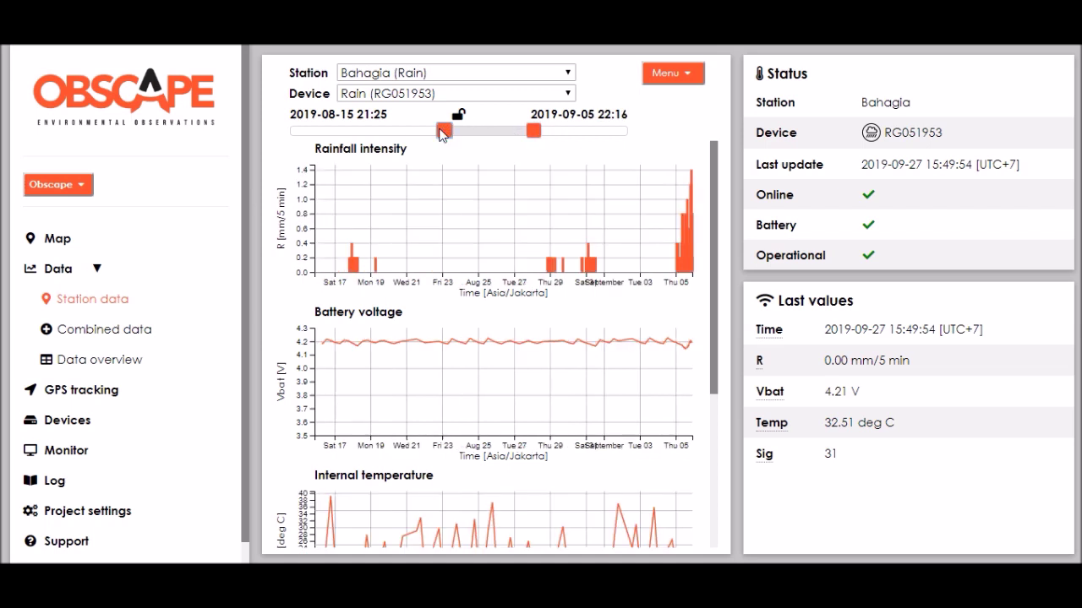
pyautogui.moveTo(444, 131); pyautogui.dragTo(399, 132)
pyautogui.click(459, 115)
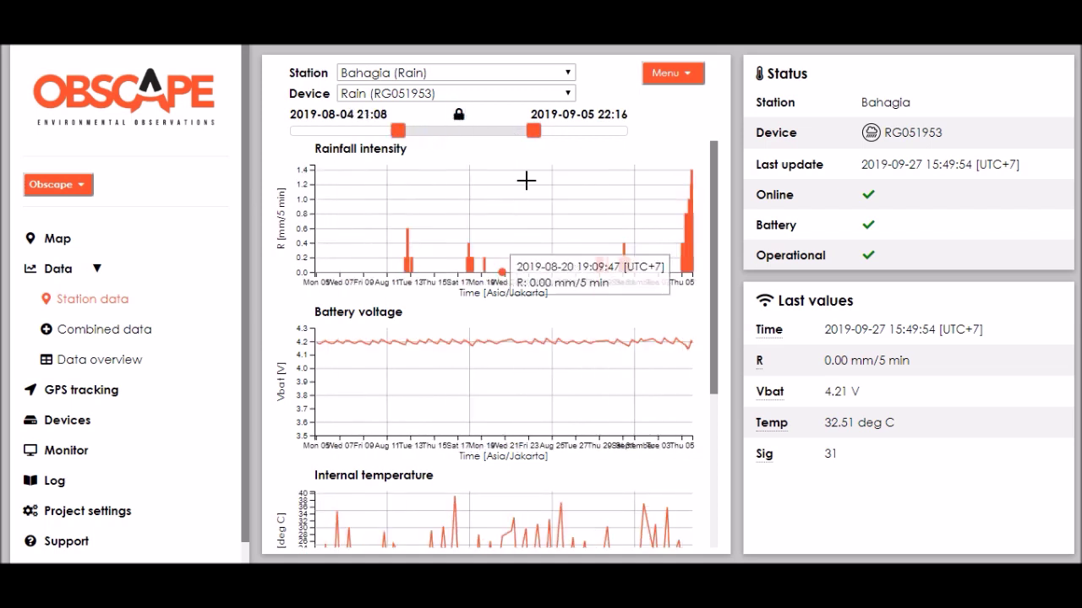
pyautogui.moveTo(535, 132); pyautogui.dragTo(609, 131)
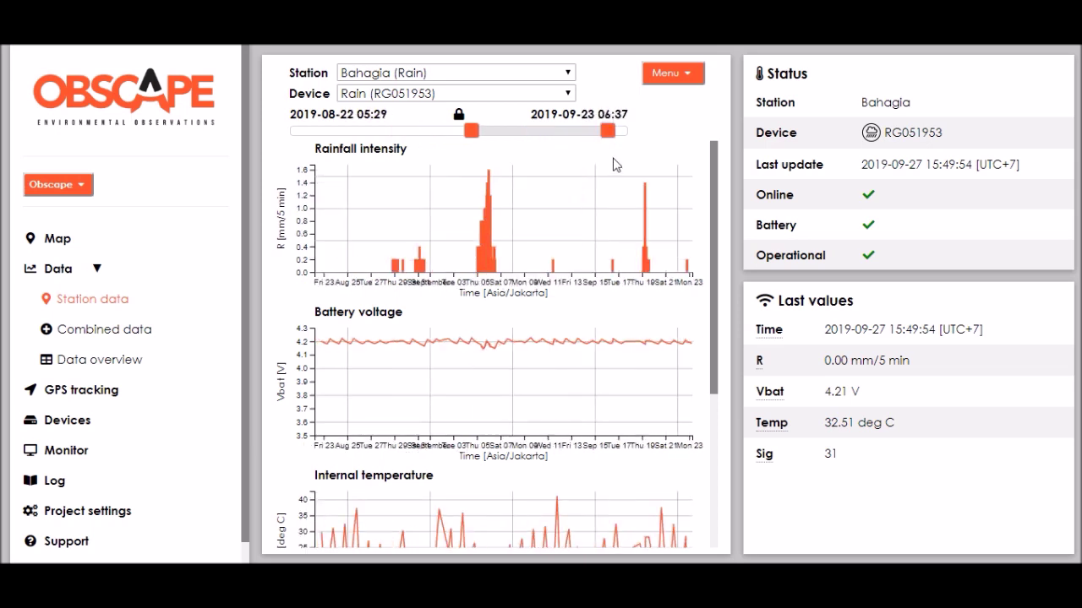
pyautogui.click(458, 115)
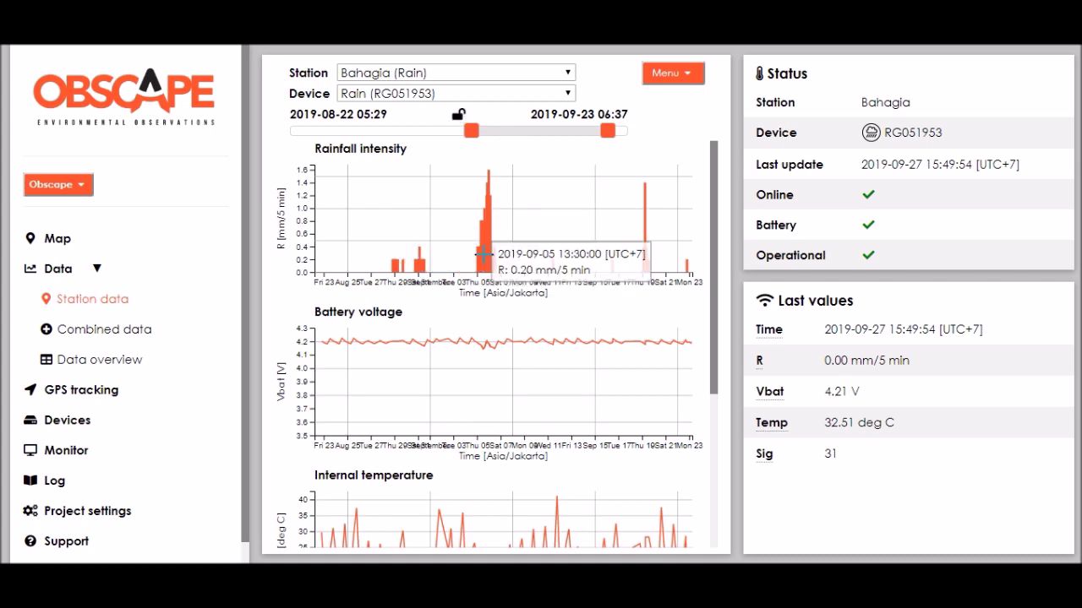
pyautogui.click(486, 253)
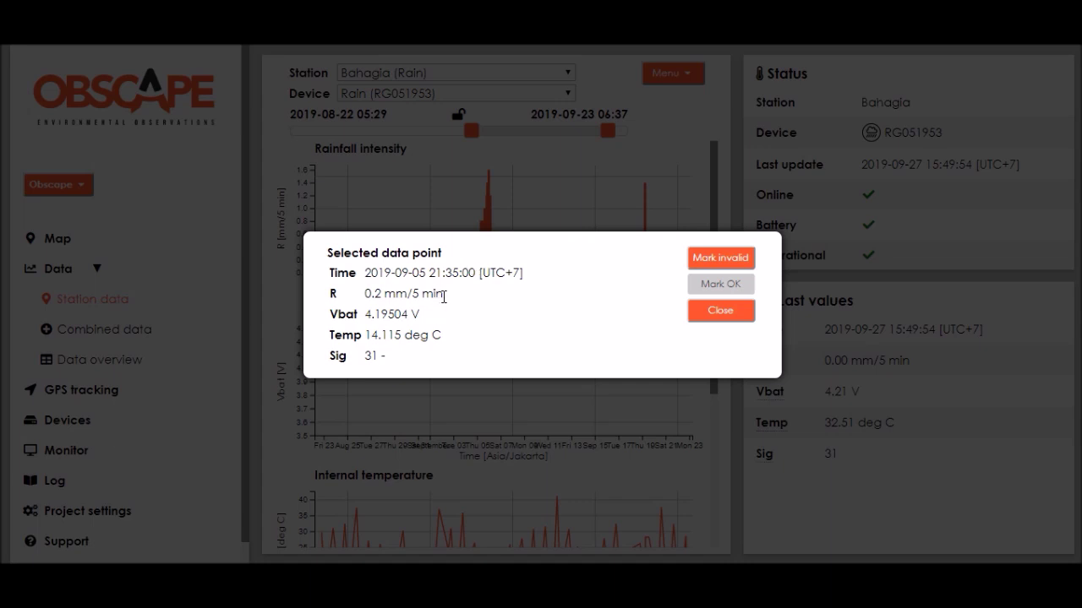
pyautogui.click(717, 315)
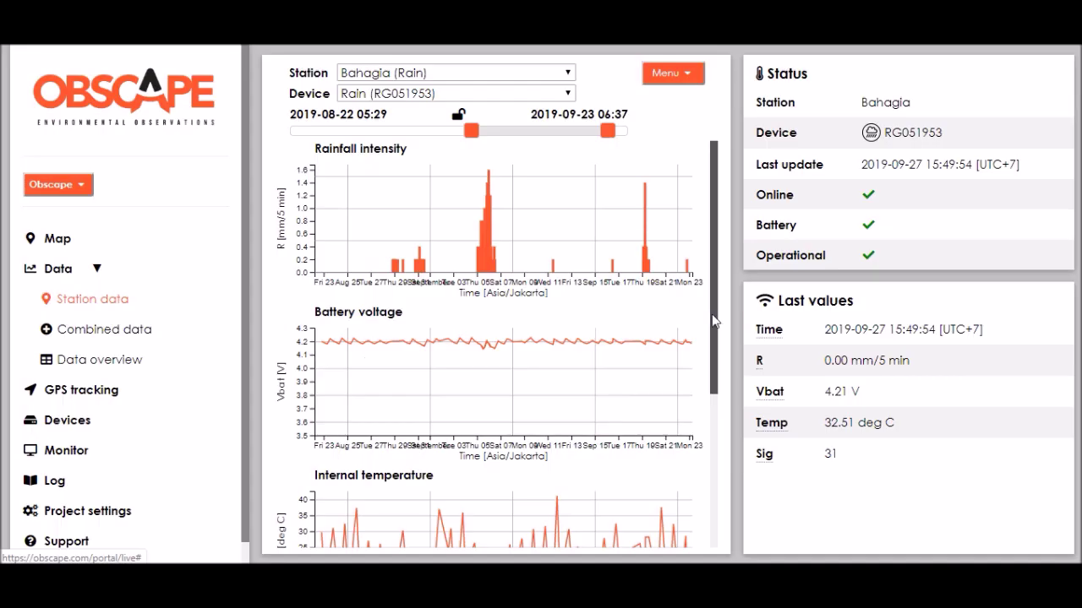
pyautogui.moveTo(448, 253); pyautogui.dragTo(519, 240)
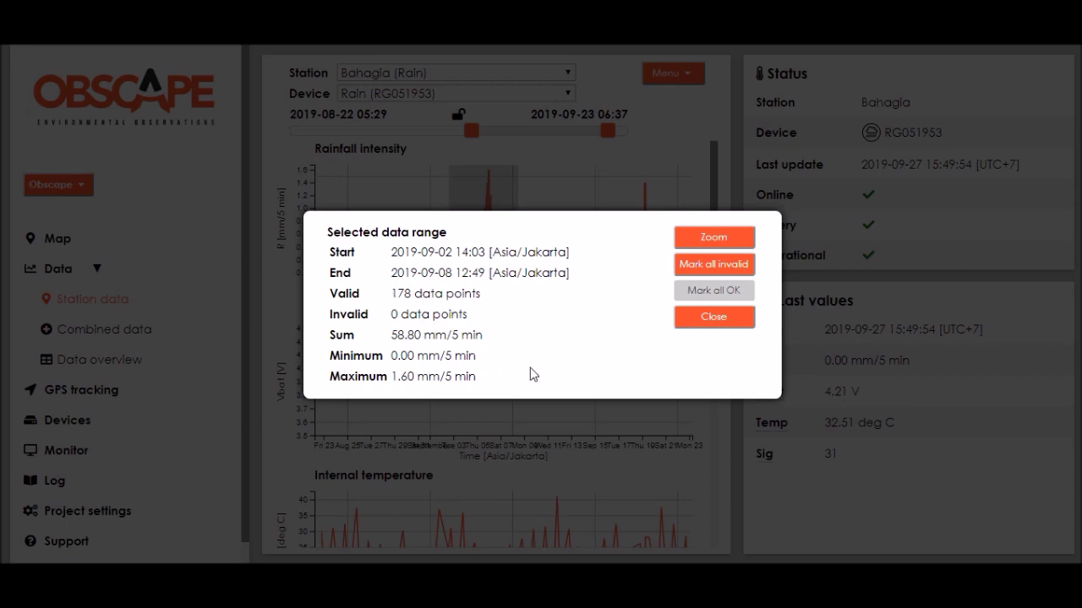
pyautogui.click(715, 240)
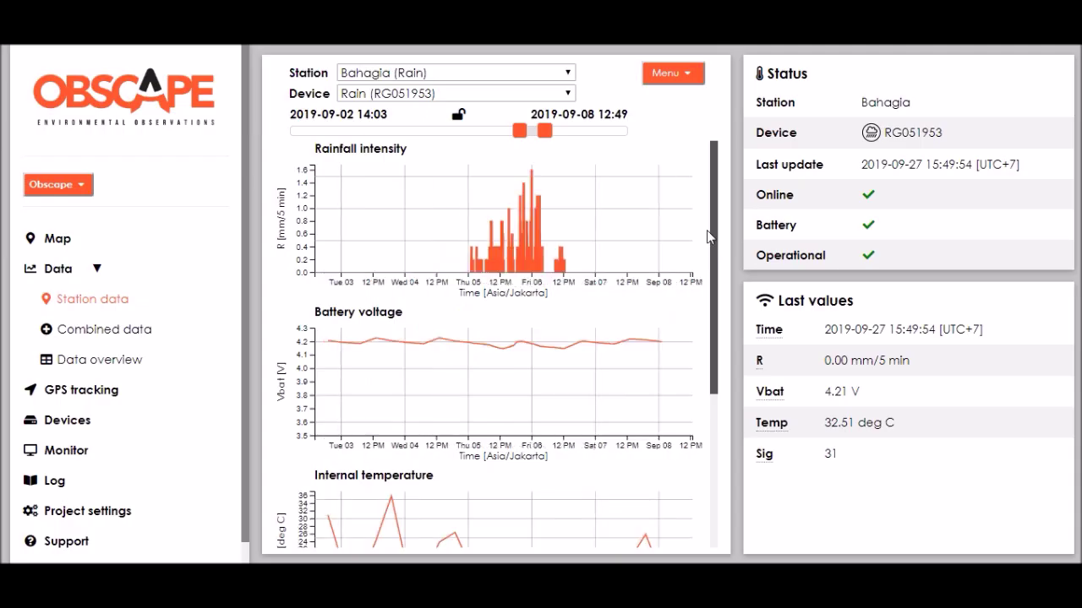
pyautogui.click(688, 82)
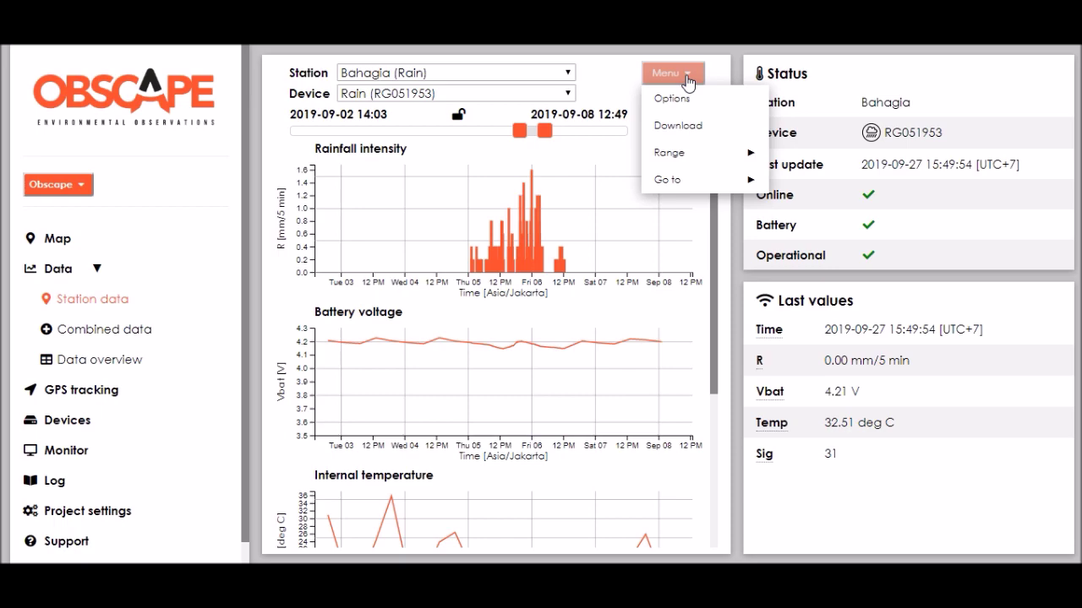
# Download a PDF rain report for 01-09-2019 to 30-09-2019 showing rainfall per day
pyautogui.click(677, 127)
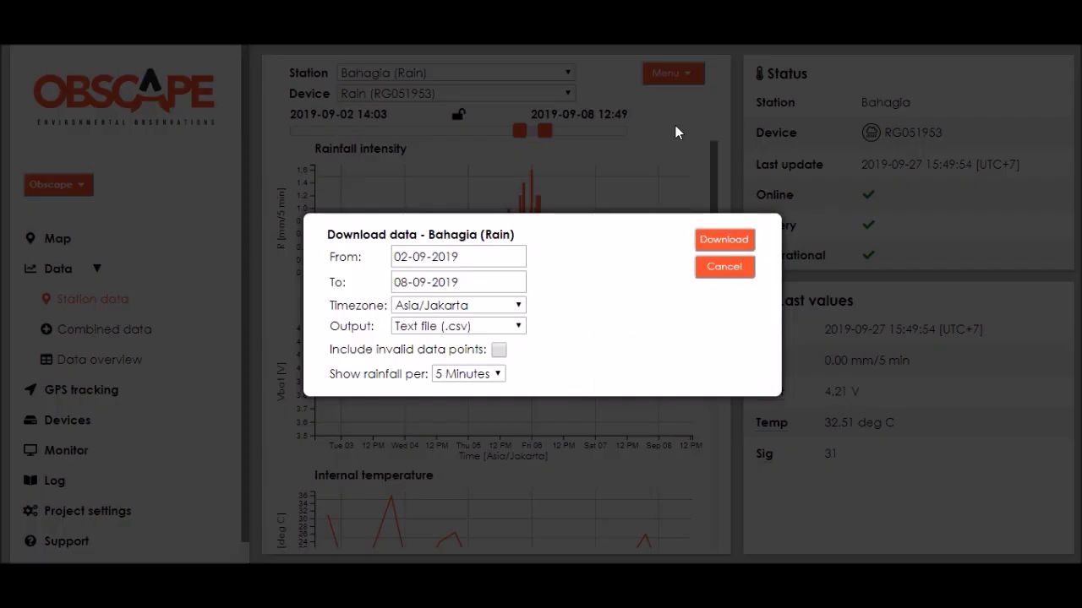
pyautogui.click(396, 262)
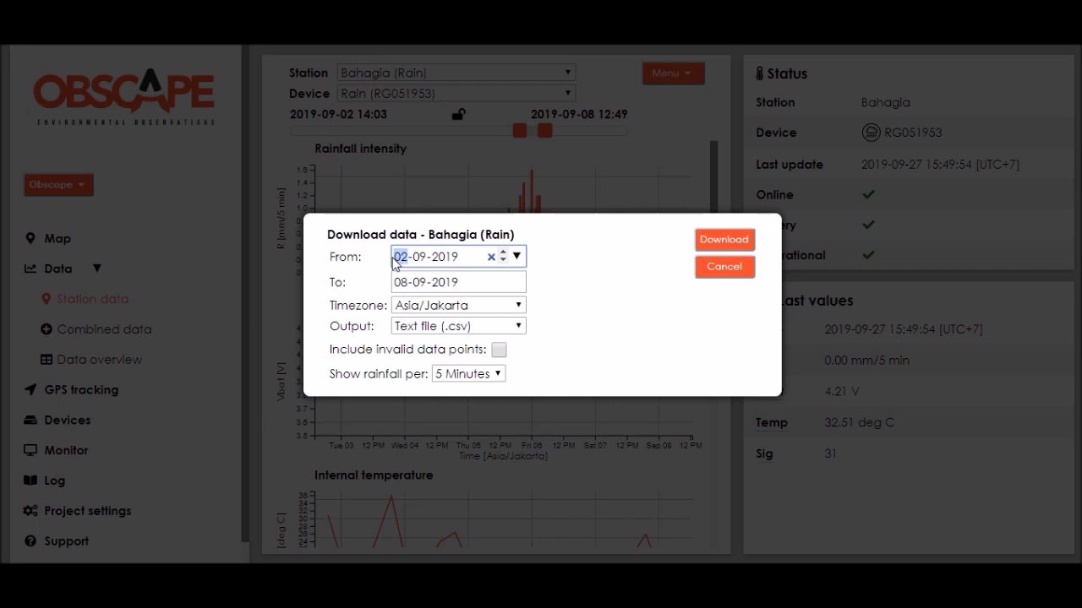
pyautogui.write('01')
pyautogui.press('Tab')
pyautogui.press('Tab')
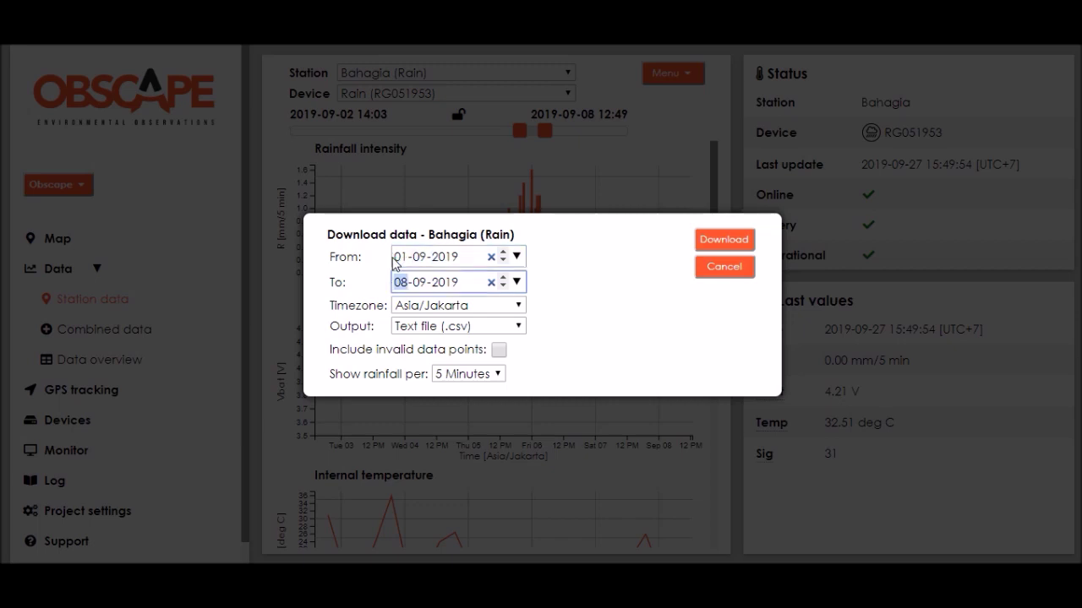
pyautogui.write('30')
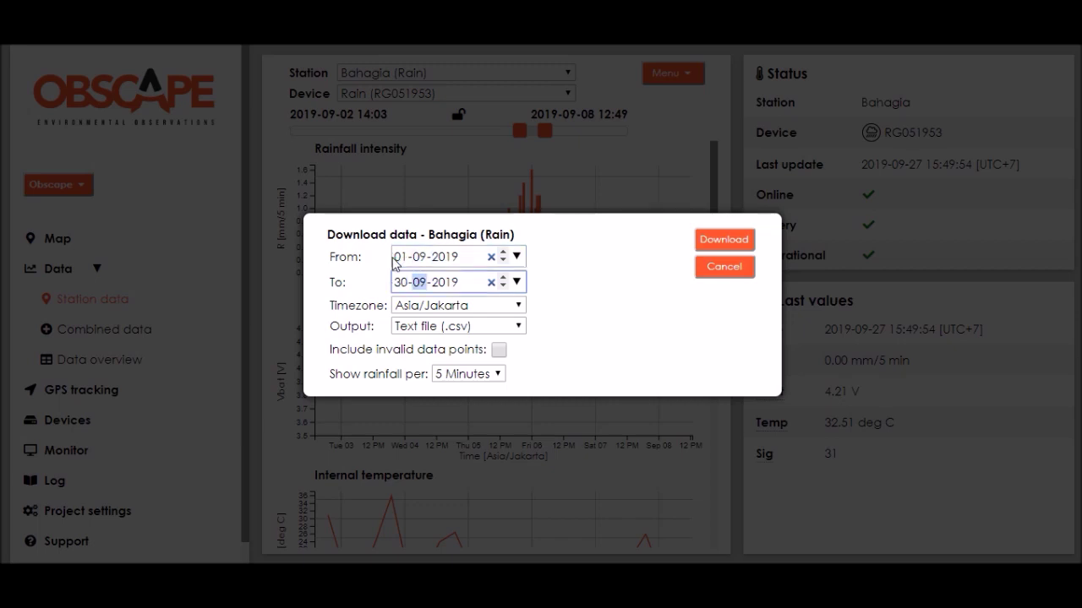
pyautogui.click(573, 333)
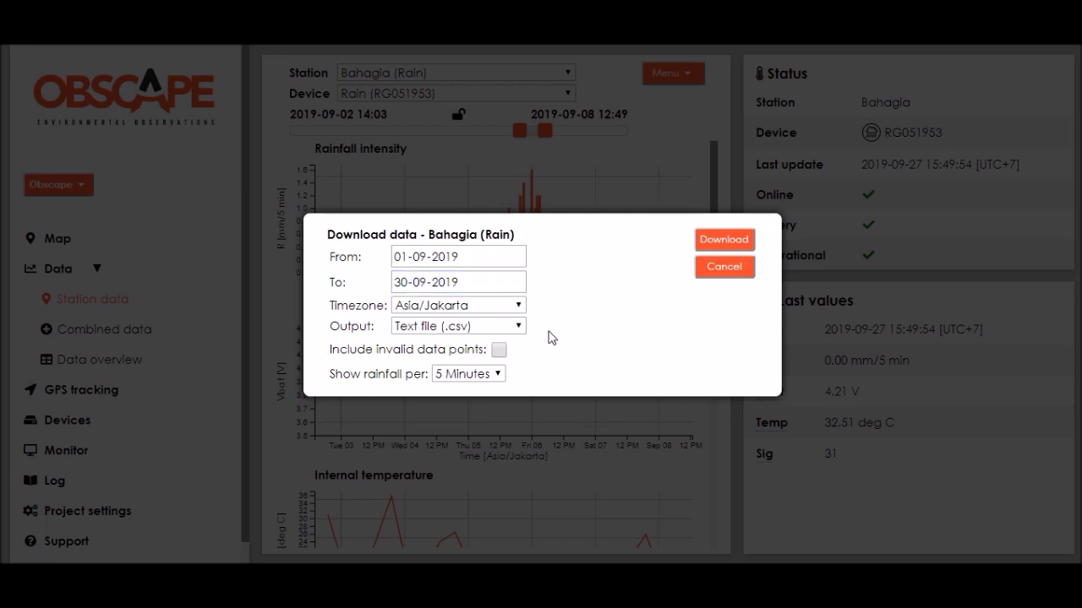
pyautogui.click(491, 329)
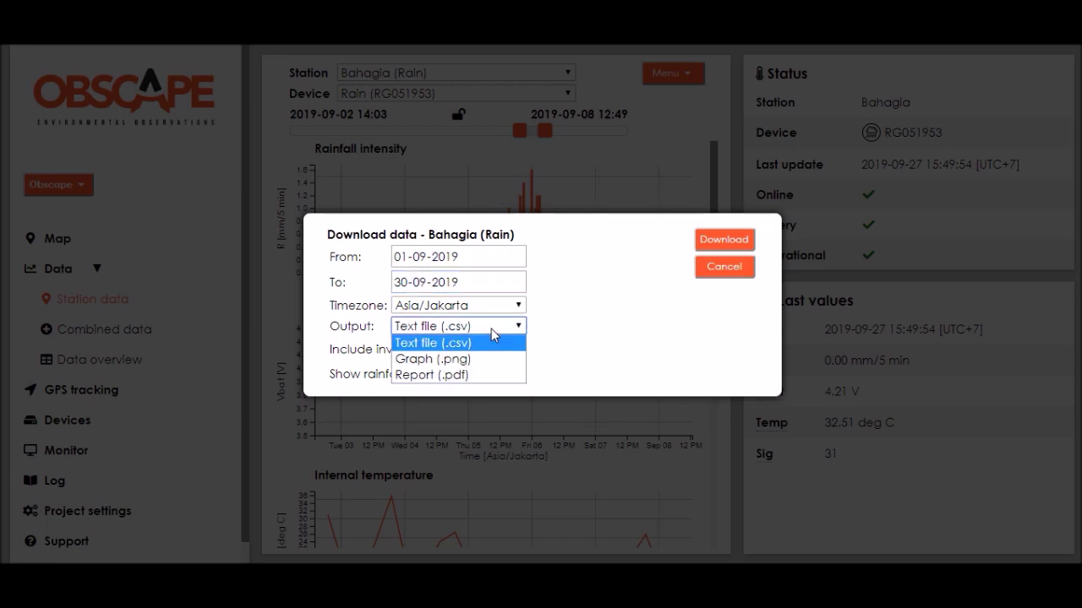
pyautogui.click(427, 374)
pyautogui.click(461, 378)
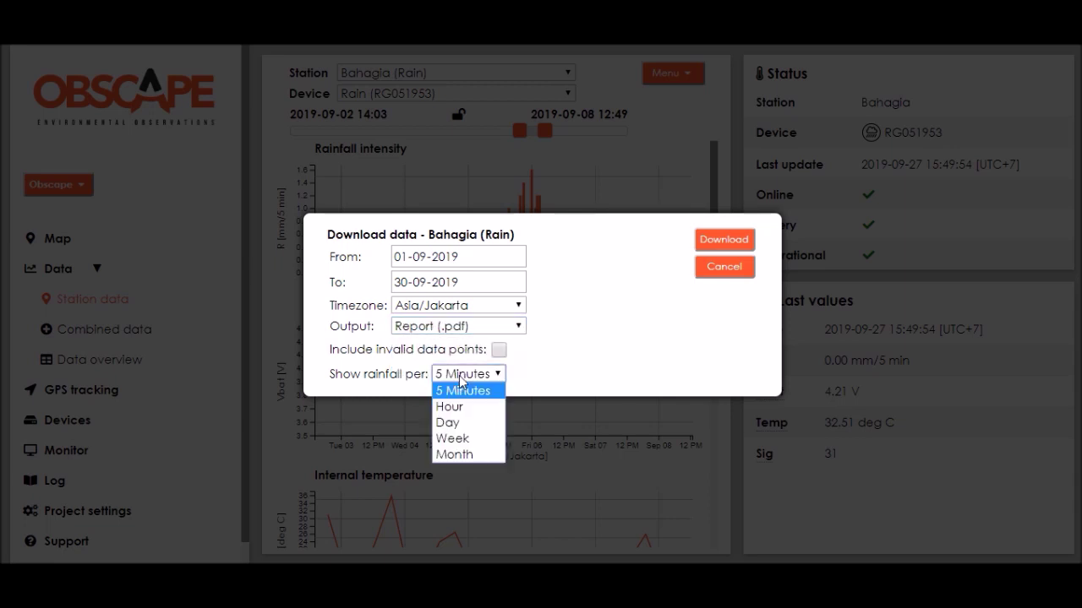
pyautogui.click(461, 425)
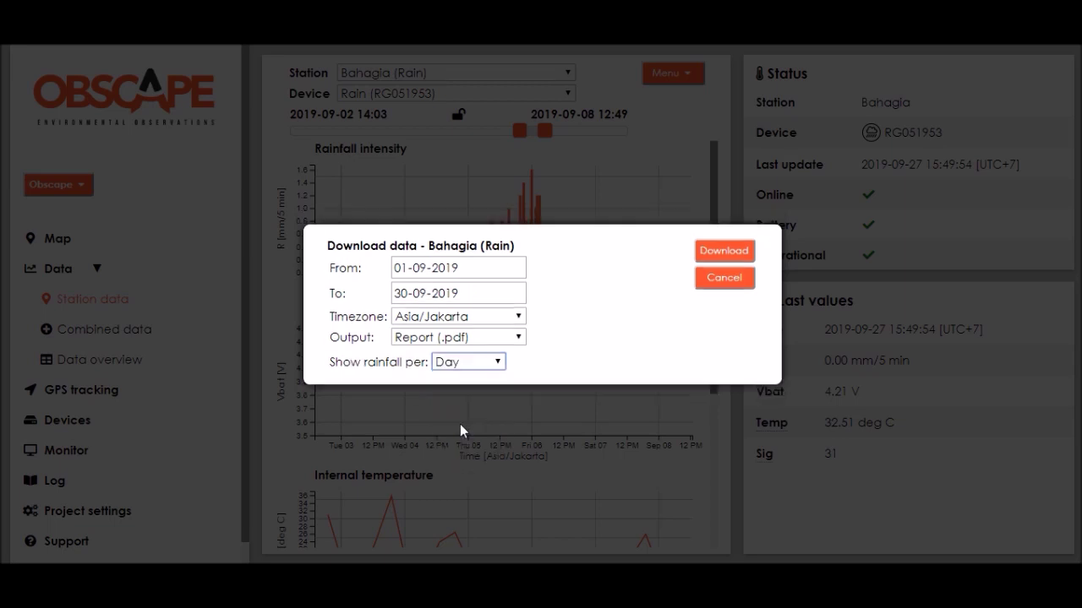
pyautogui.click(720, 251)
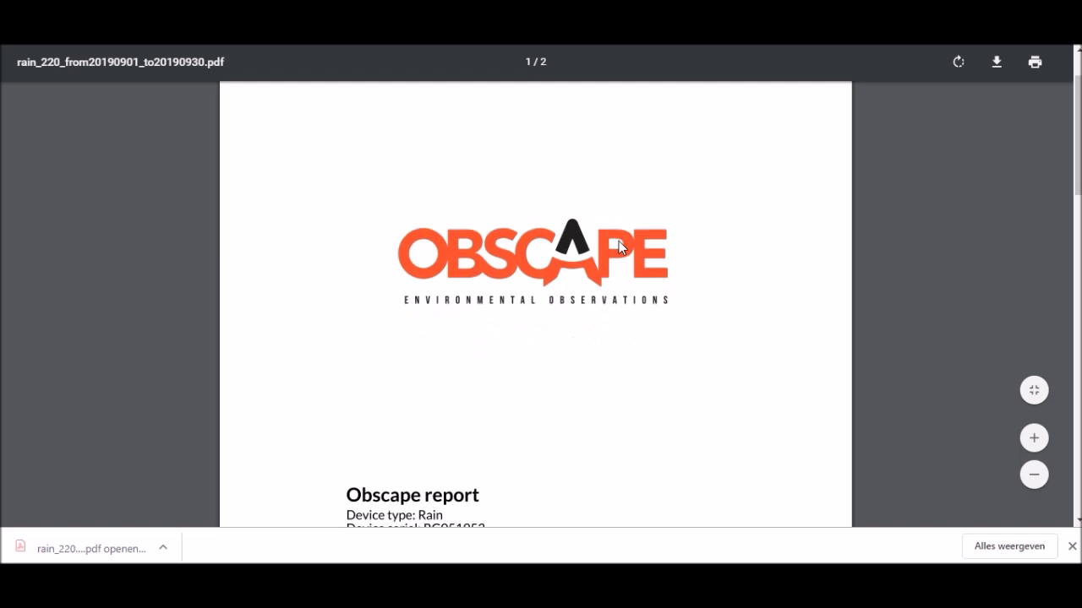
# Scroll through the pages of the Bahagia September 2019 rain report PDF
pyautogui.scroll(-5, 622, 247)
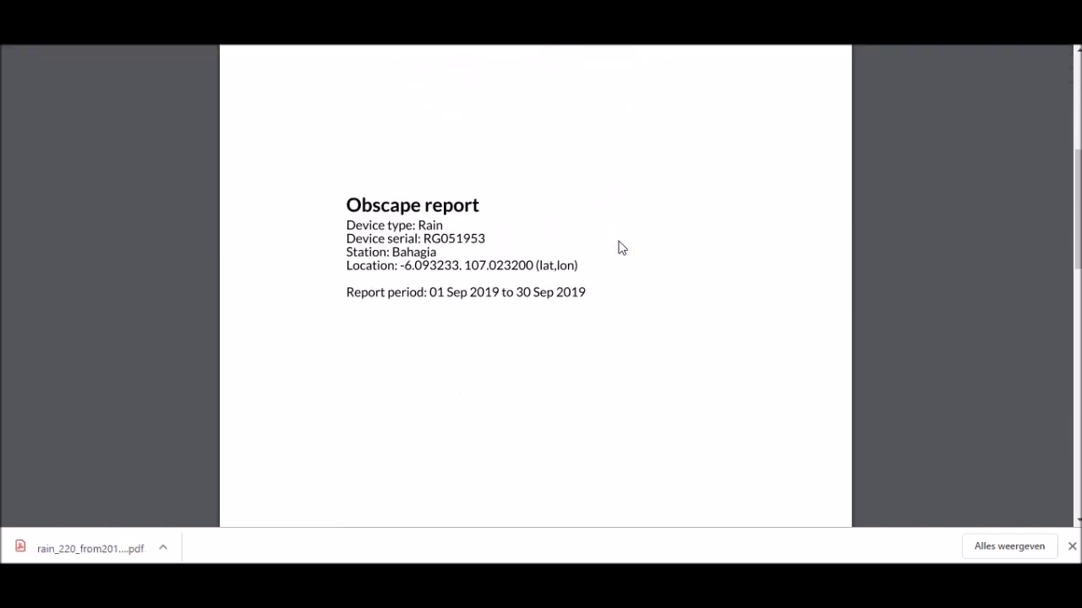
pyautogui.scroll(-3, 622, 248)
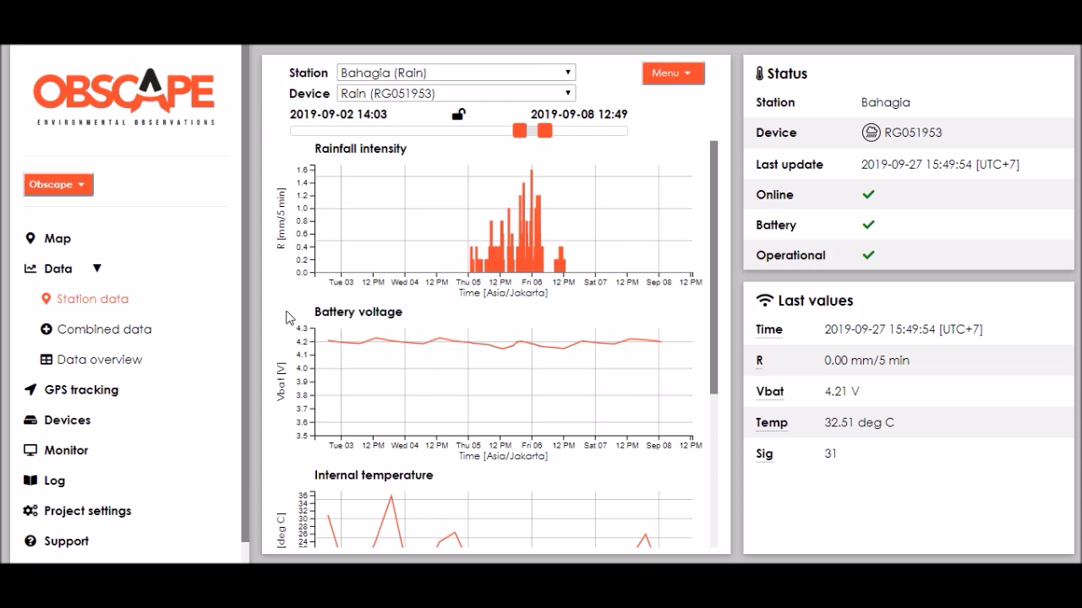
# Post the log message 'Inspected rain gauge today. cleaned bucket, all else OK' for Bahagia (Rain)
pyautogui.scroll(-1, 145, 439)
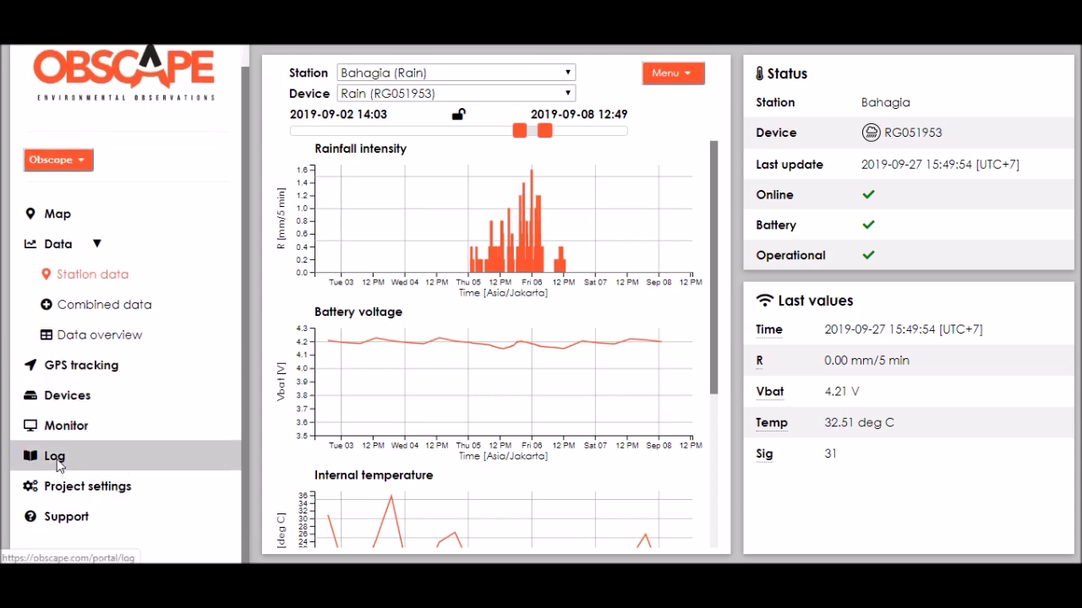
pyautogui.click(55, 459)
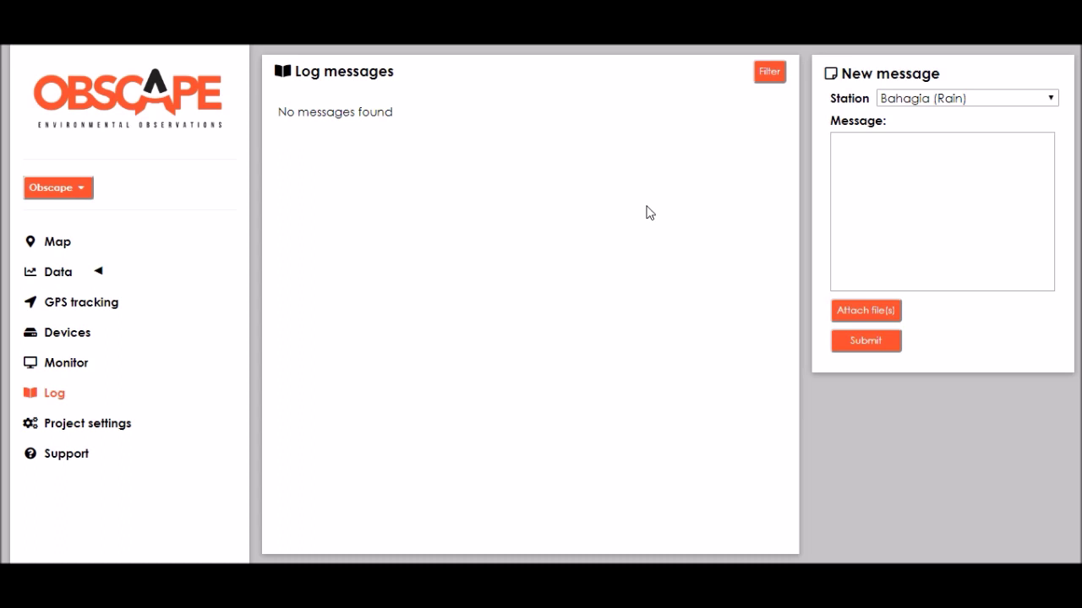
pyautogui.click(943, 220)
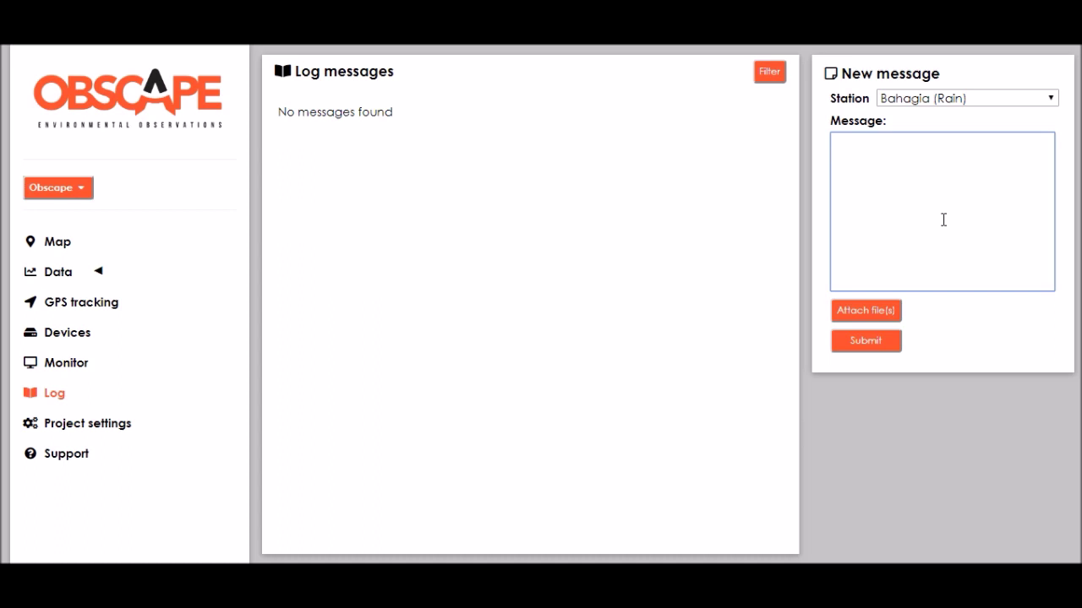
pyautogui.write('Inspected rain gauge tod')
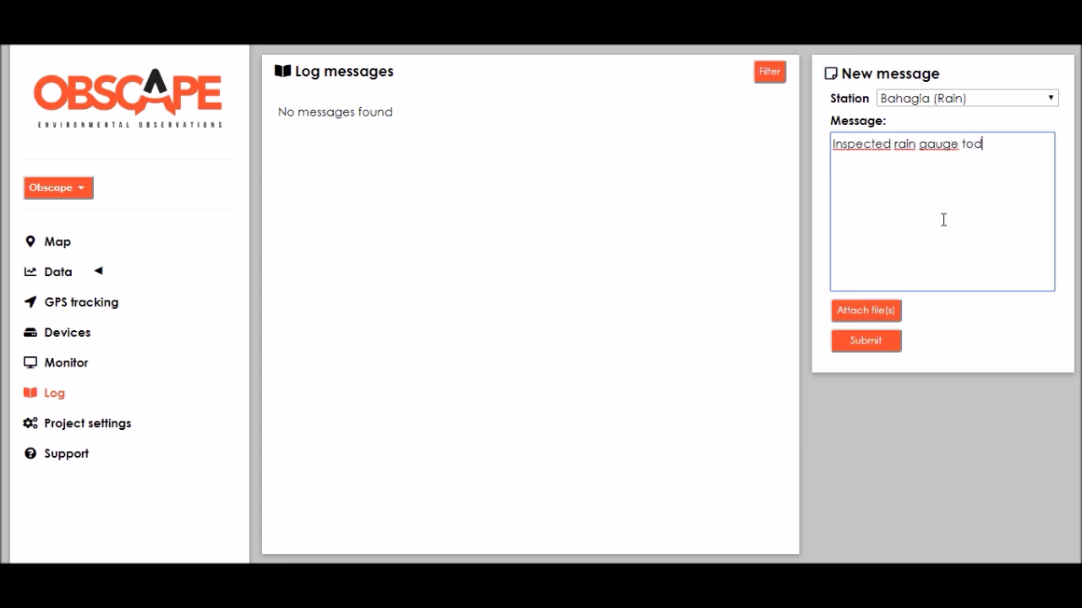
pyautogui.write('ay. cleaned bucket, all else ')
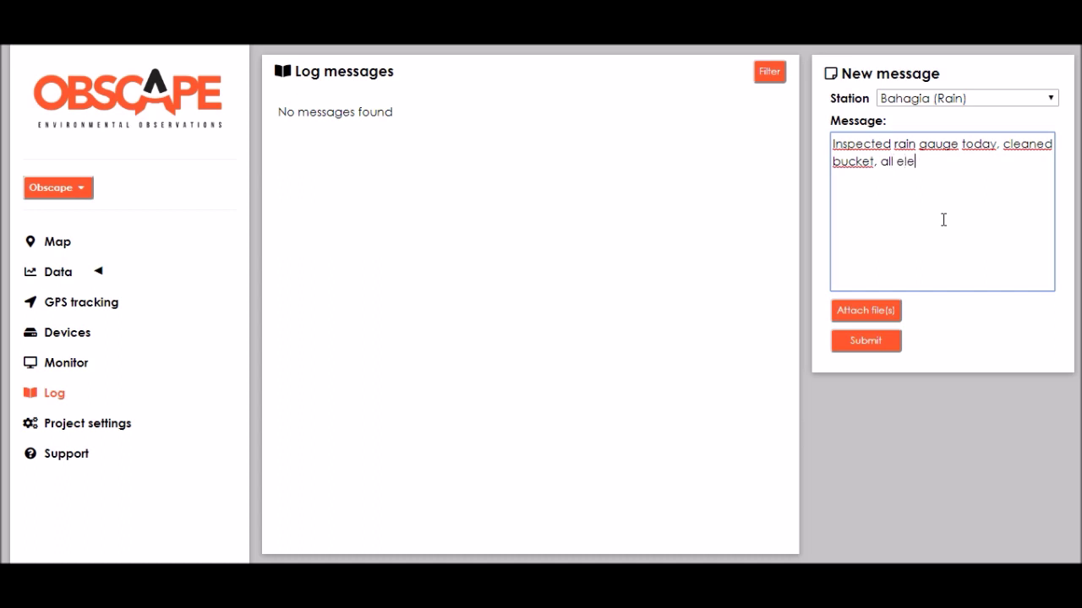
pyautogui.write('OK')
pyautogui.click(870, 342)
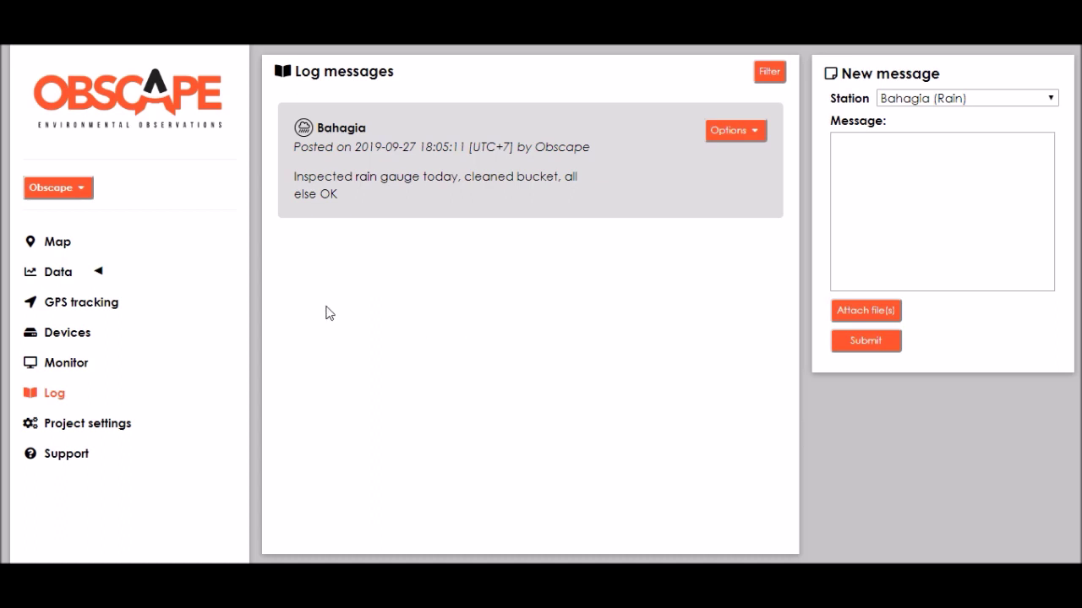
# Return to the Map page showing the six Jakarta Bay stations and their statuses
pyautogui.click(126, 245)
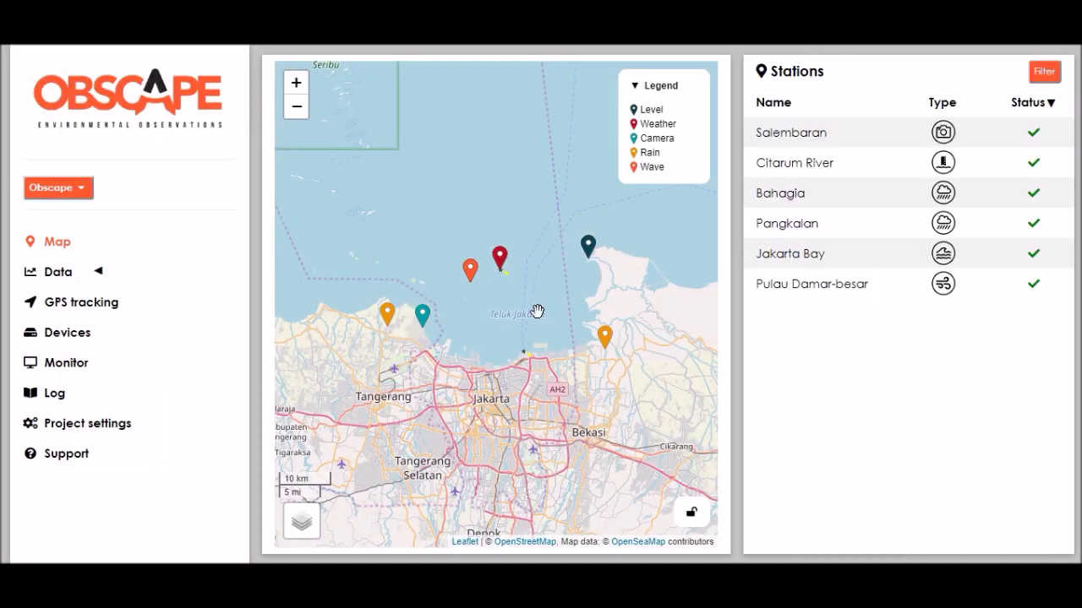